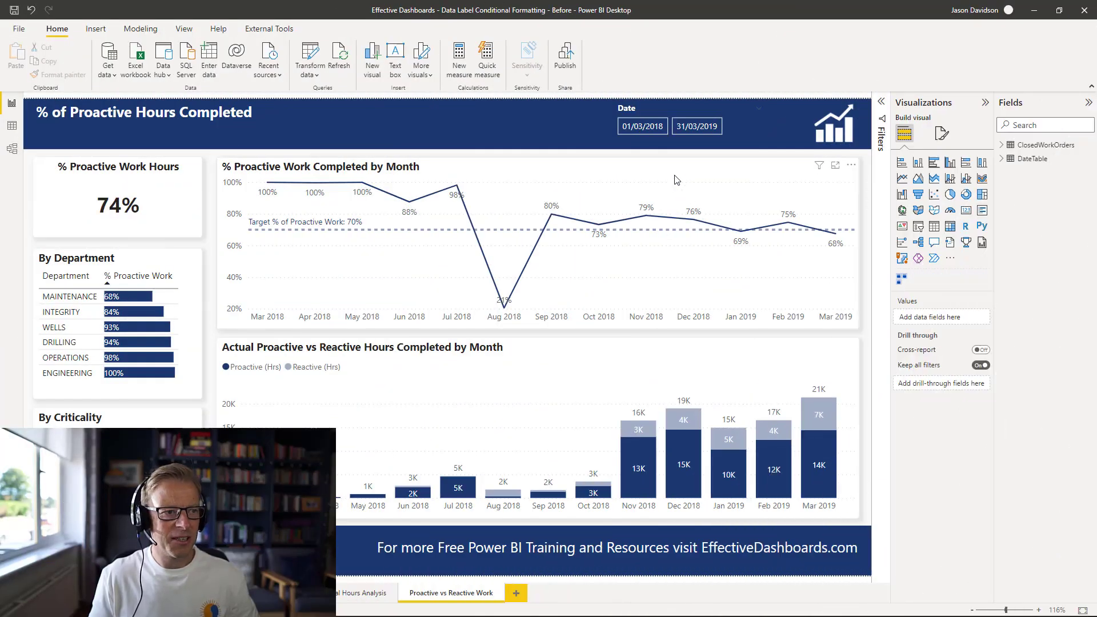
Open the data label Values formatting settings for the % Proactive Work Completed by Month line chart.
left_click(674, 180)
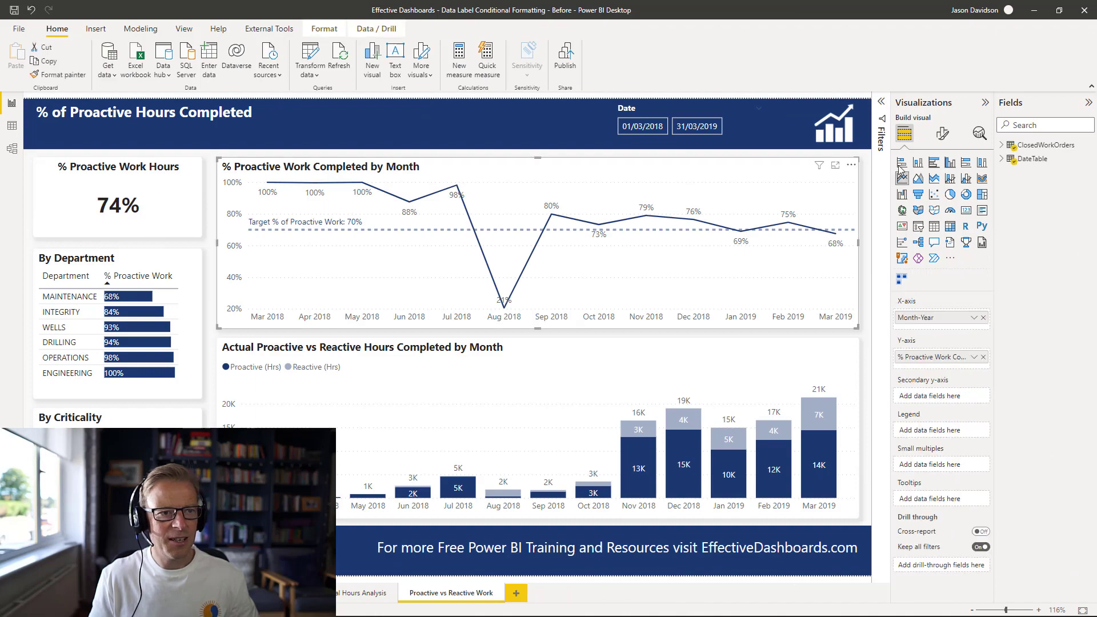
left_click(943, 134)
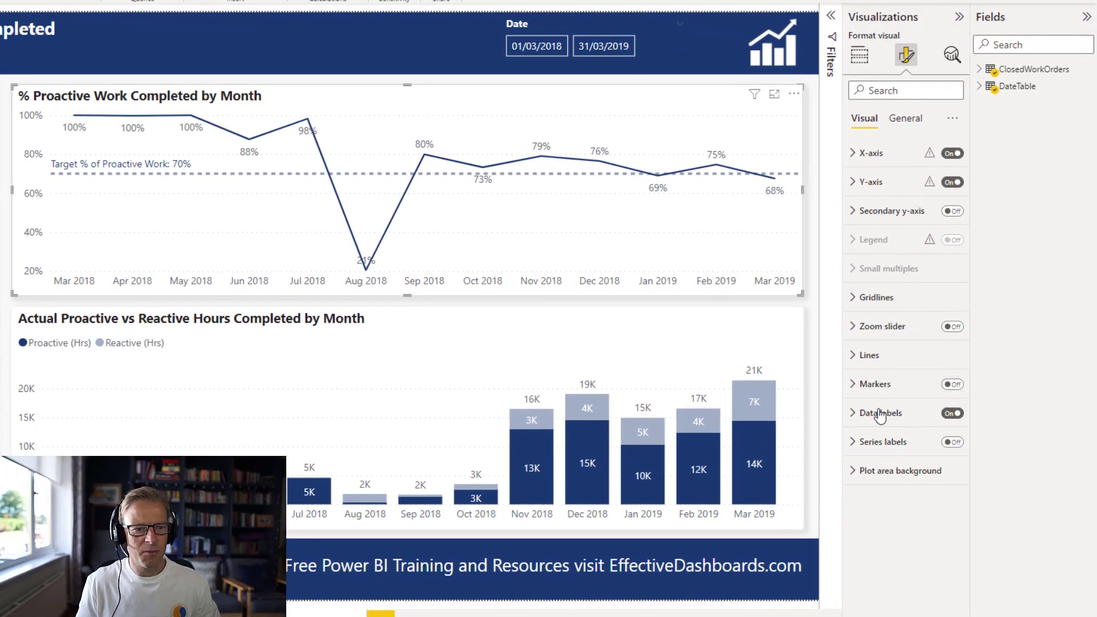
left_click(880, 413)
scroll(884, 371, "down", 2)
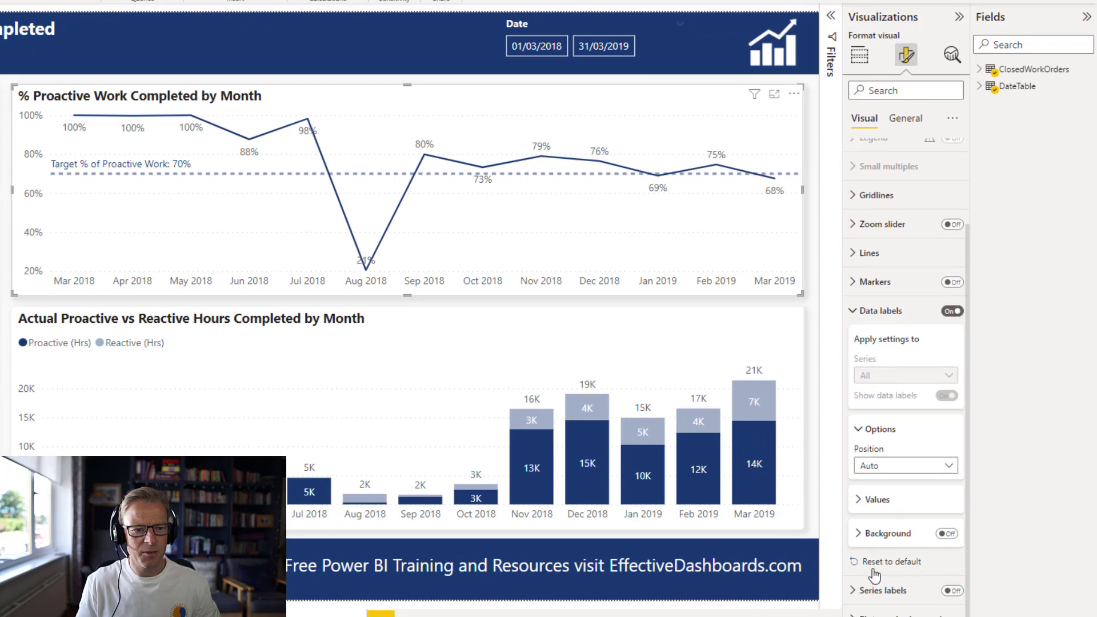
left_click(874, 500)
scroll(899, 396, "down", 3)
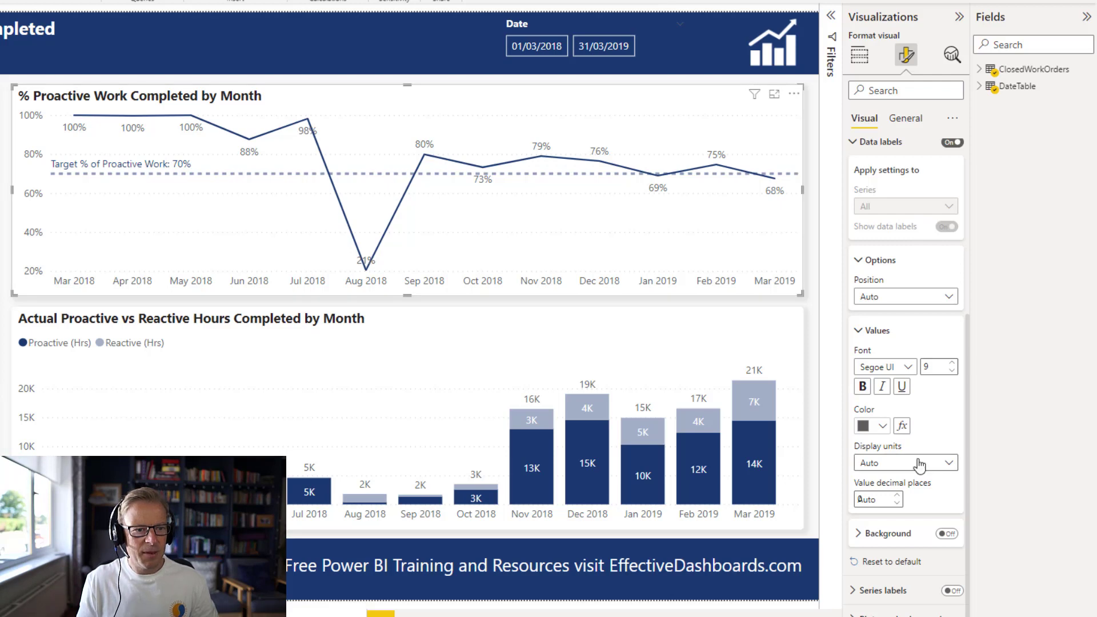
left_click(902, 429)
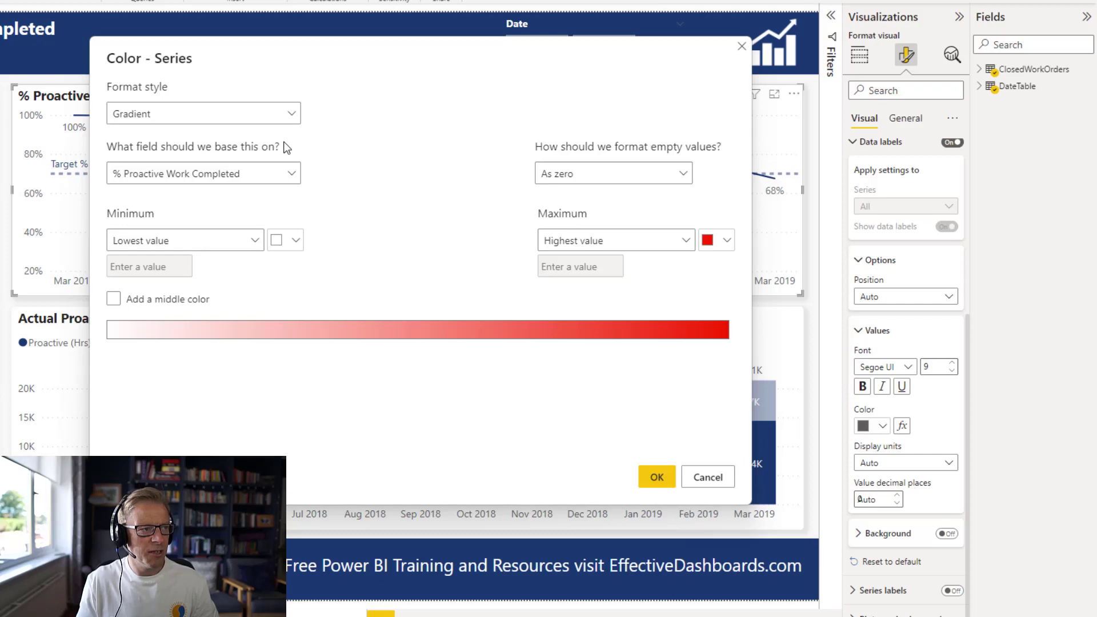
left_click(190, 121)
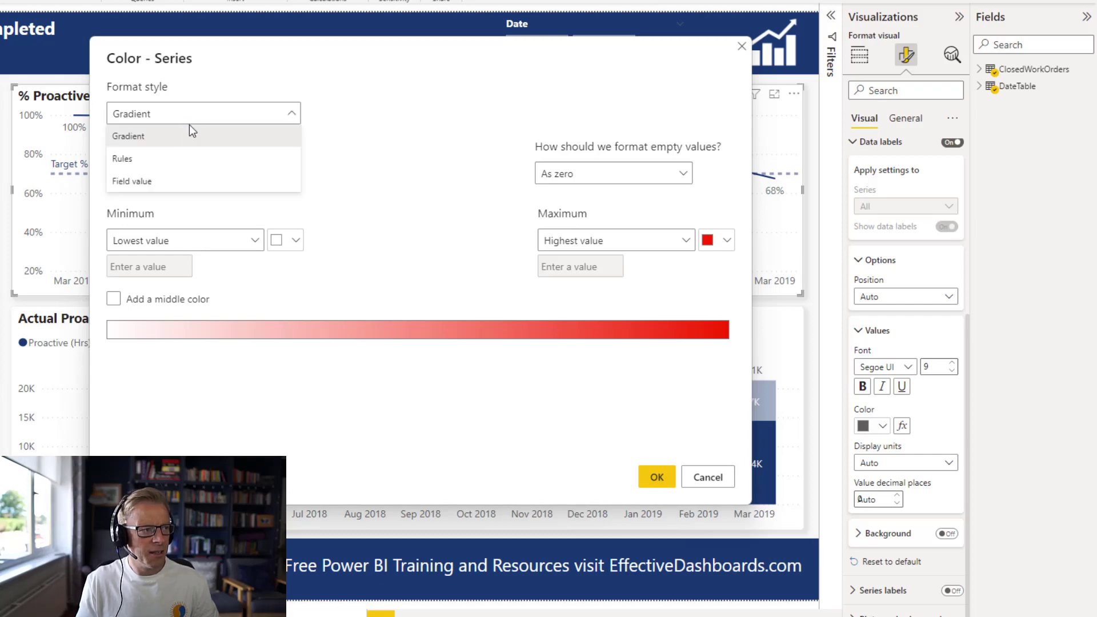
left_click(175, 163)
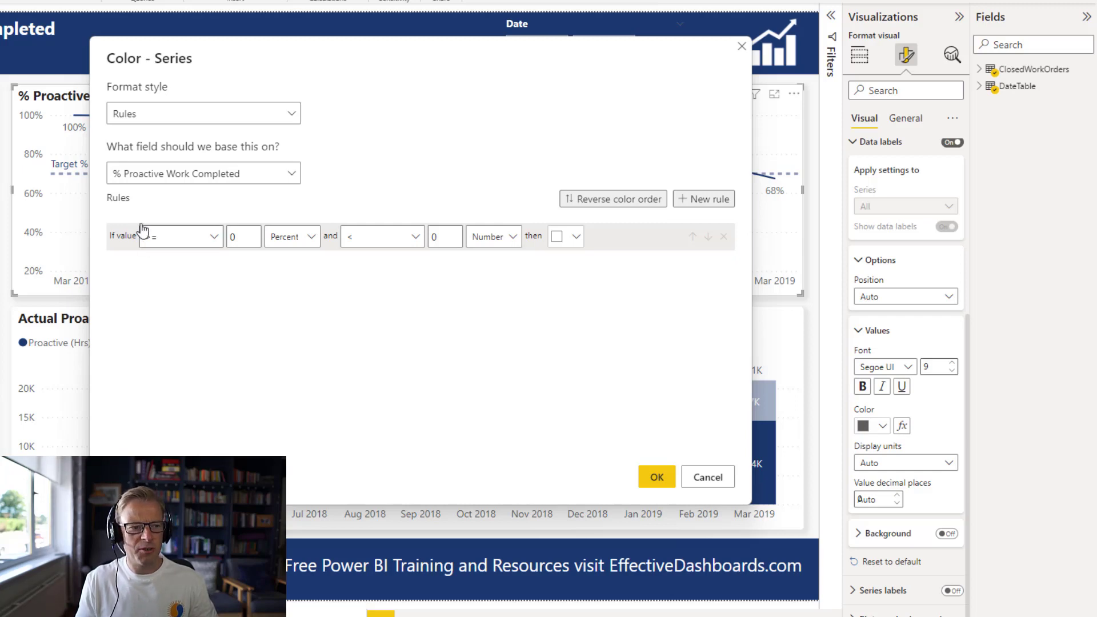
left_click(702, 478)
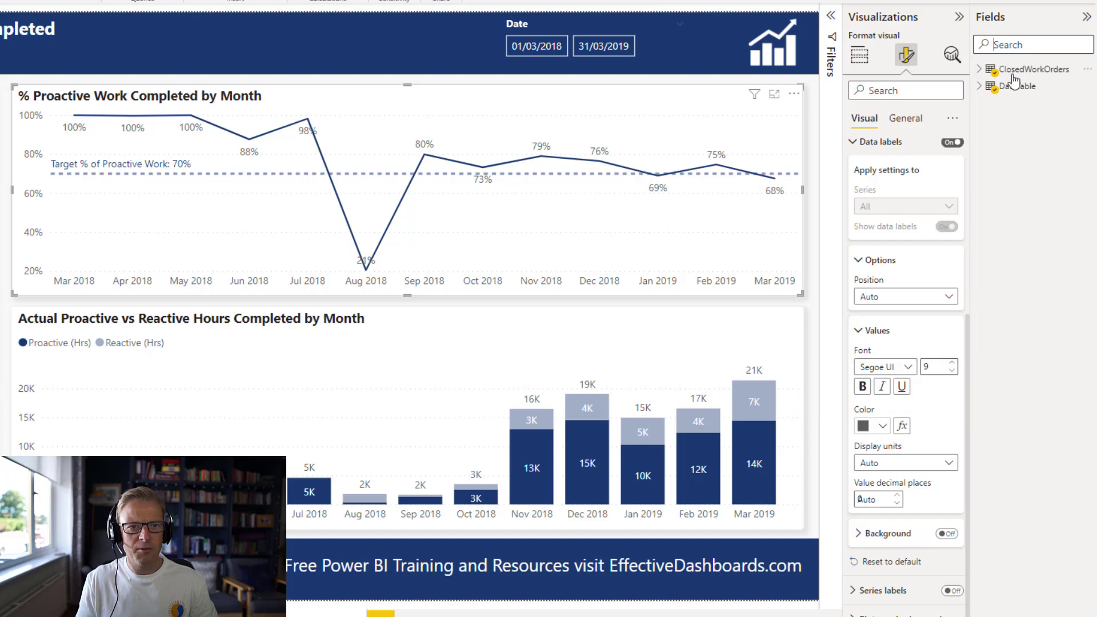
Create a measure in ClosedWorkOrders: cndf - % Proactive Work Completed = SWITCH(TRUE(), [% Proactive Work Completed] < 0.7, "#DB222A").
left_click(980, 69)
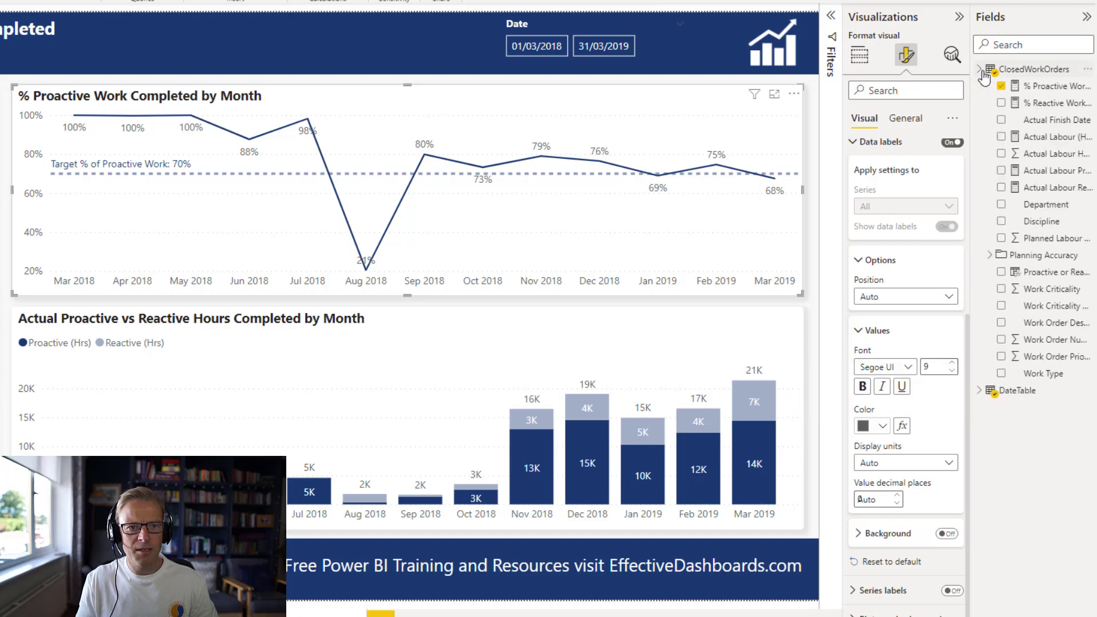
left_click(1087, 71)
left_click(1028, 81)
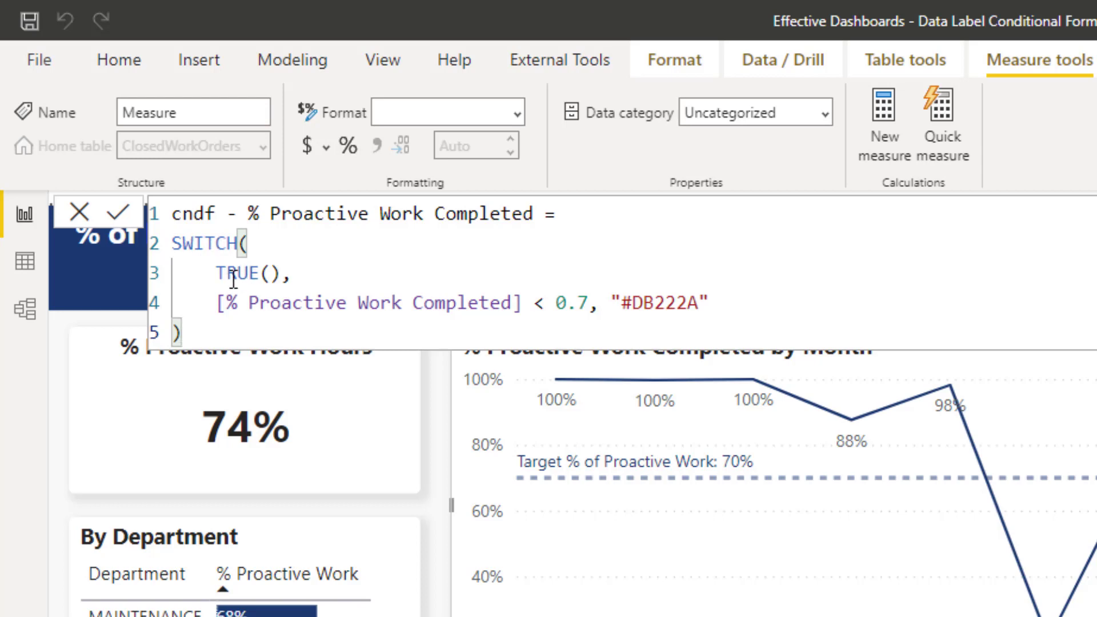
left_click(309, 275)
key("BackSpace")
type(",")
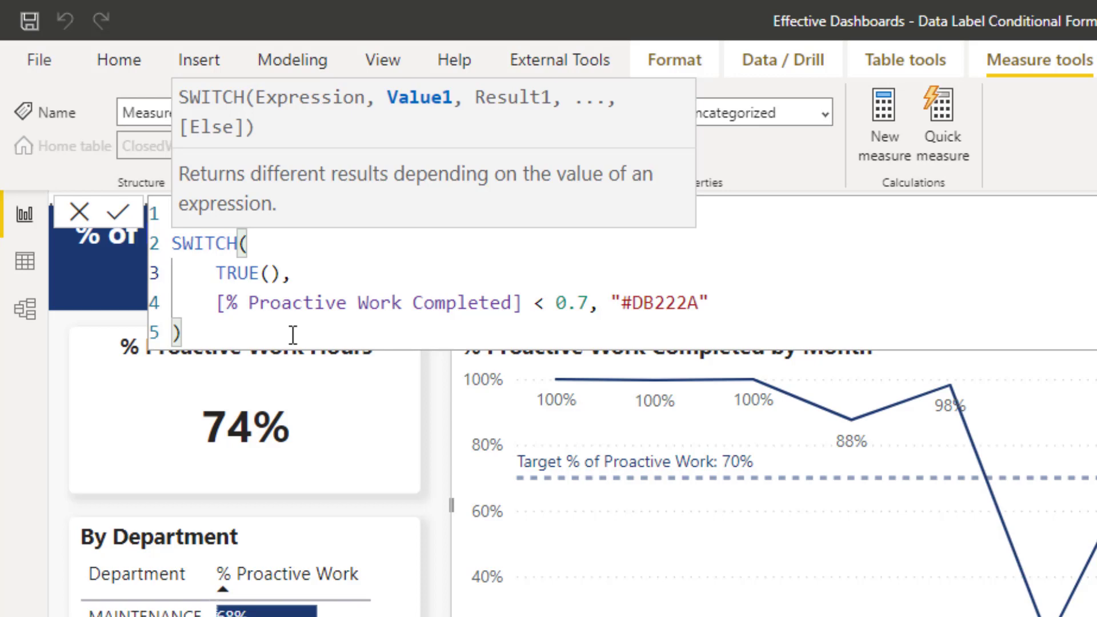
left_click(215, 302)
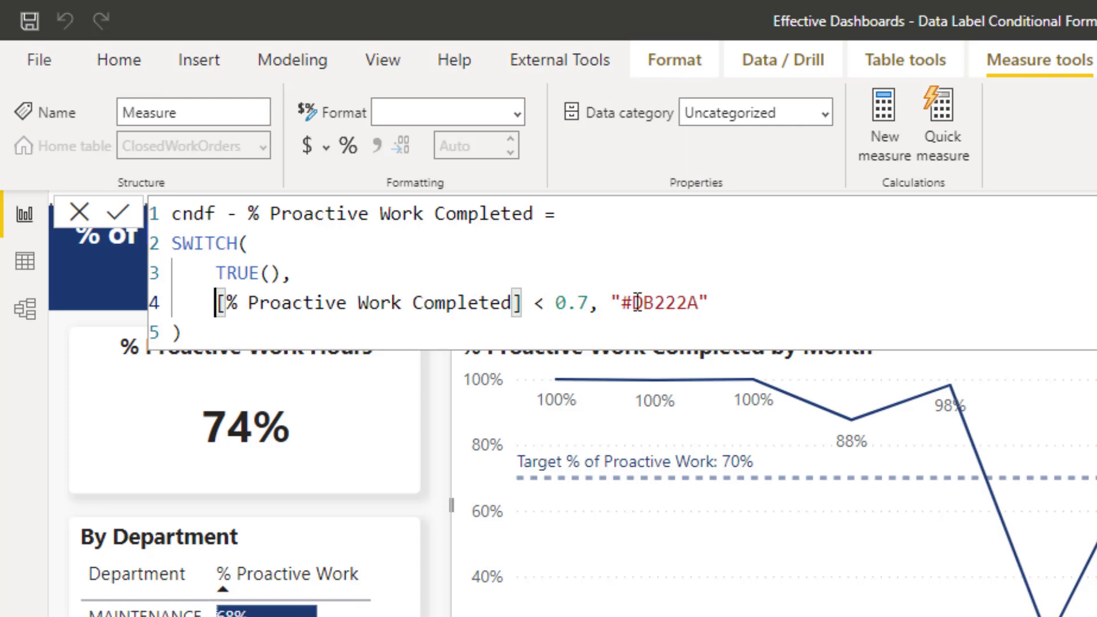
left_click_drag(611, 303, 708, 303)
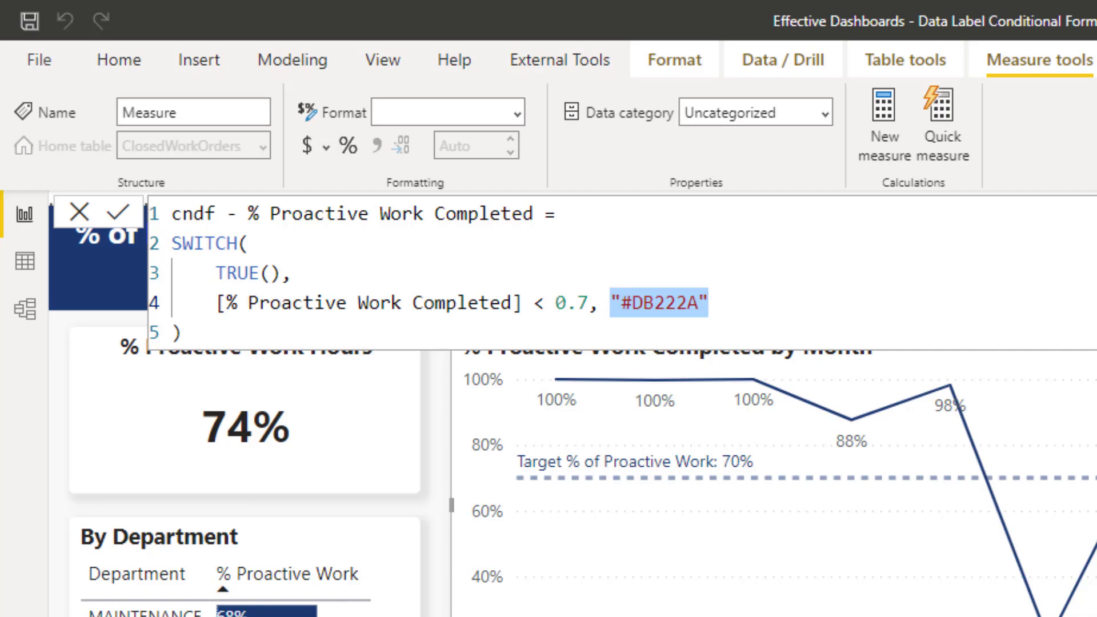
left_click(243, 326)
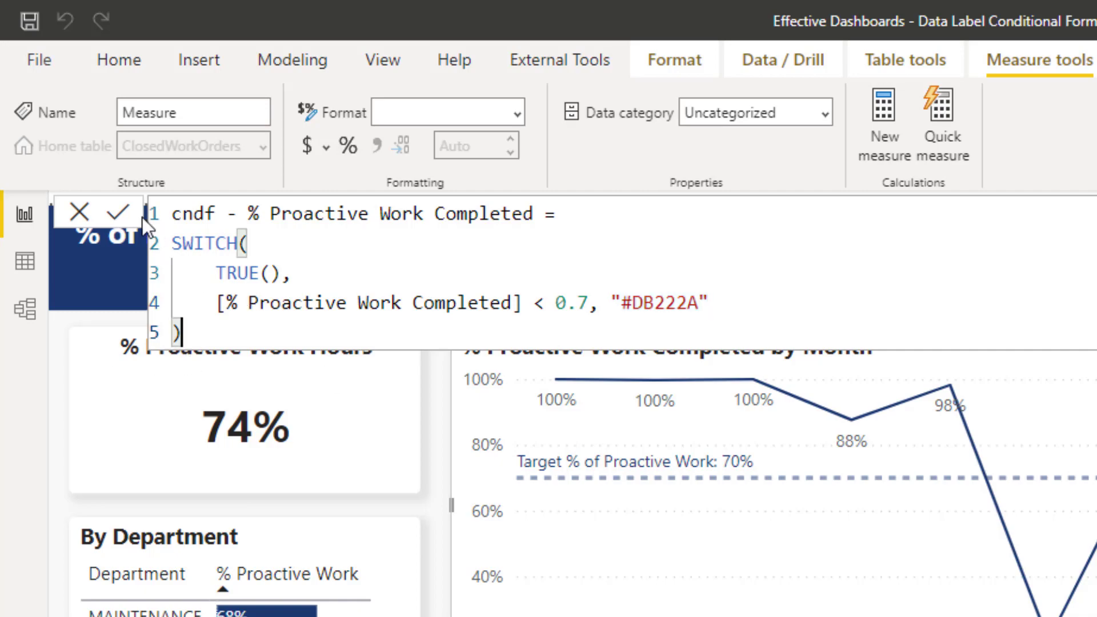
left_click(120, 216)
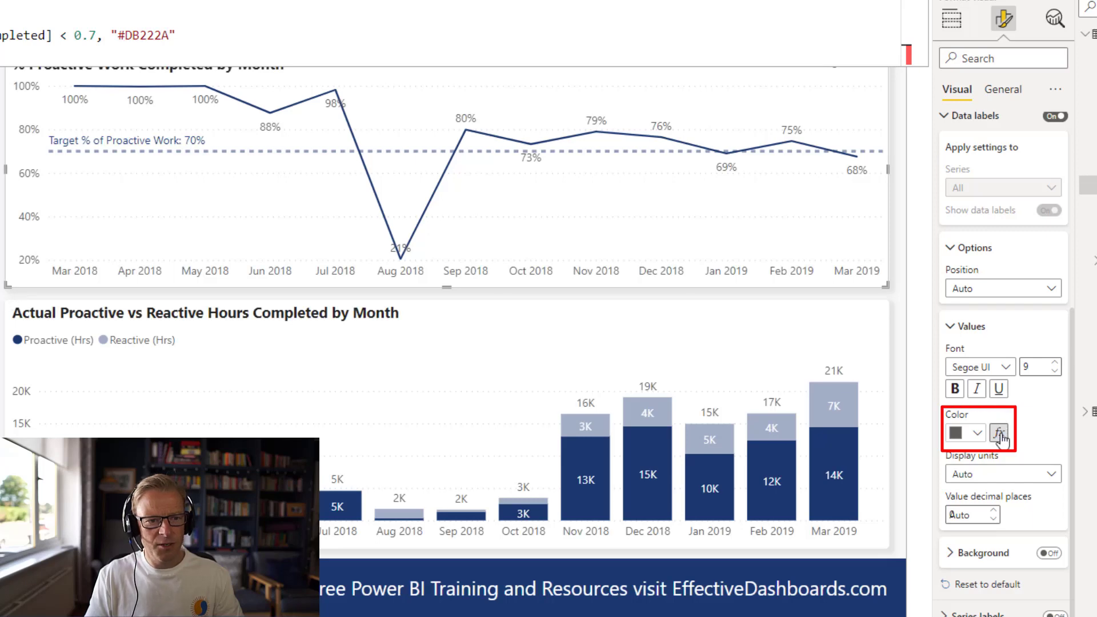
Conditionally format the line chart's data label color by field value, based on the measure cndf - % Proactive Work Completed.
left_click(999, 435)
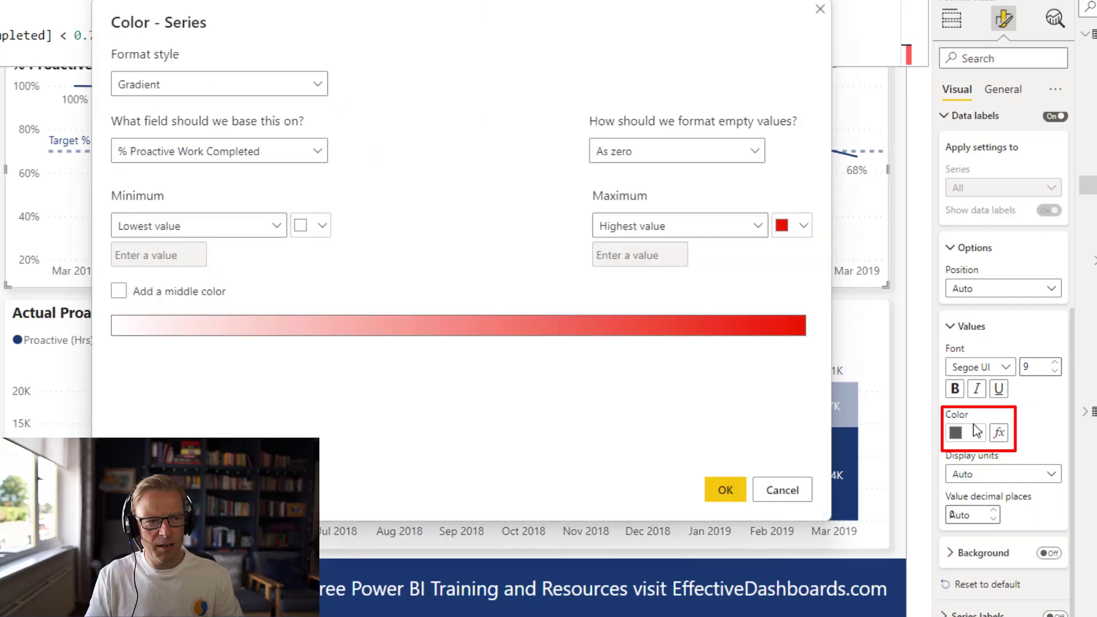
left_click(293, 91)
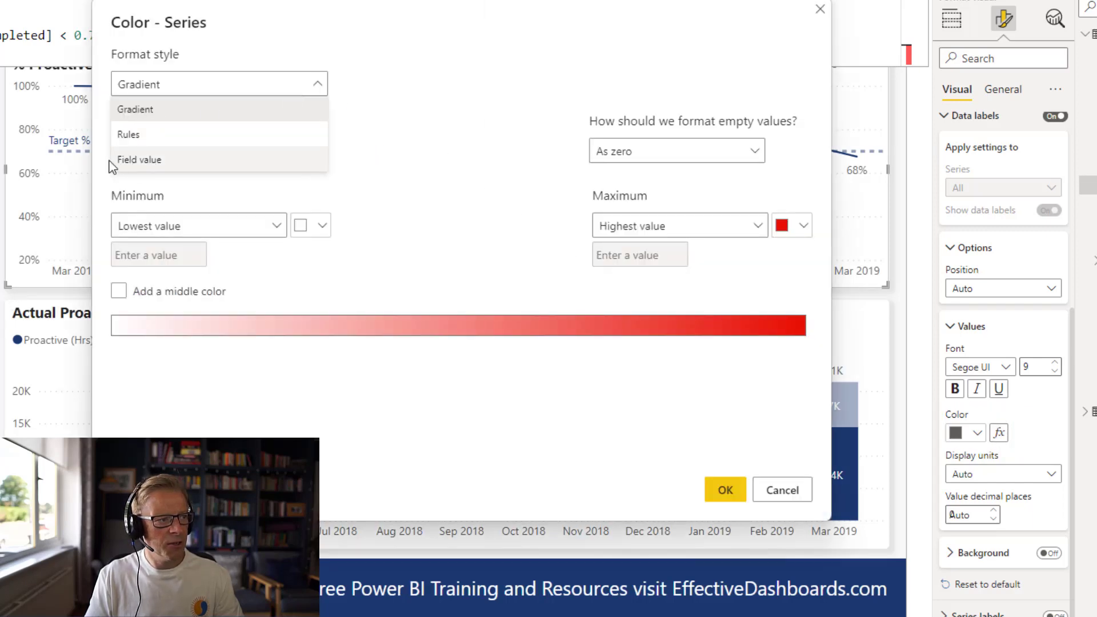
left_click(152, 161)
left_click(149, 153)
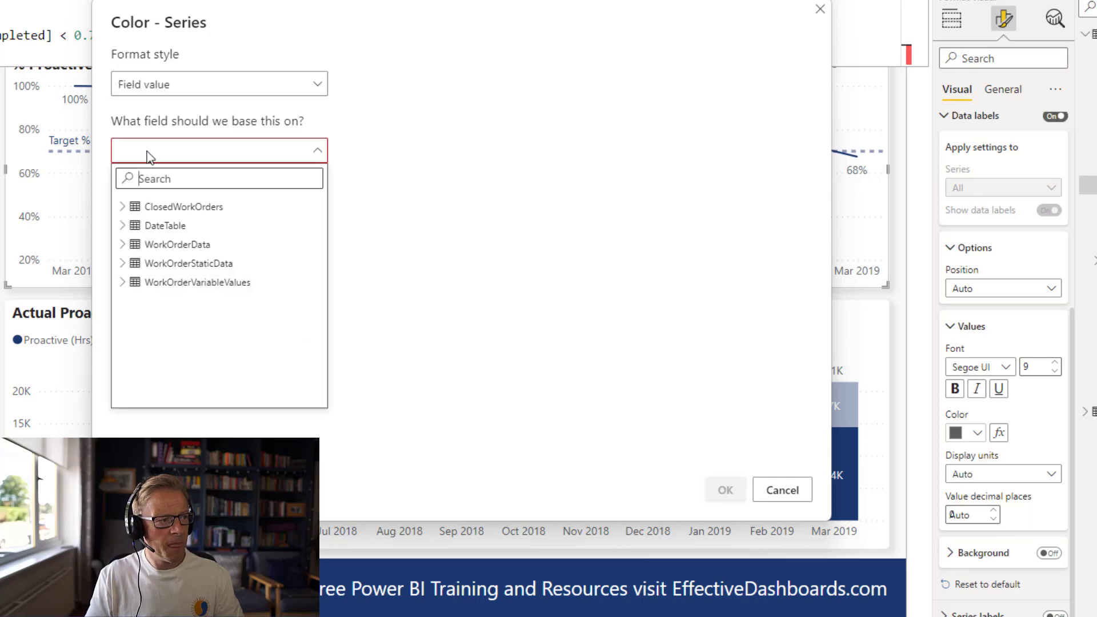
type("cndf")
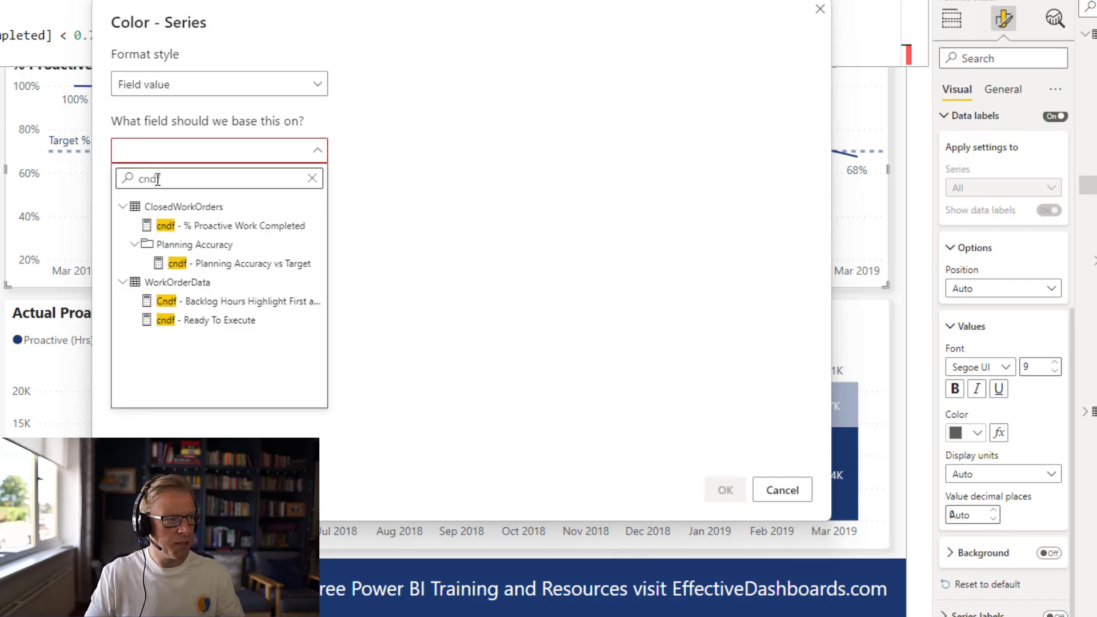
left_click(191, 231)
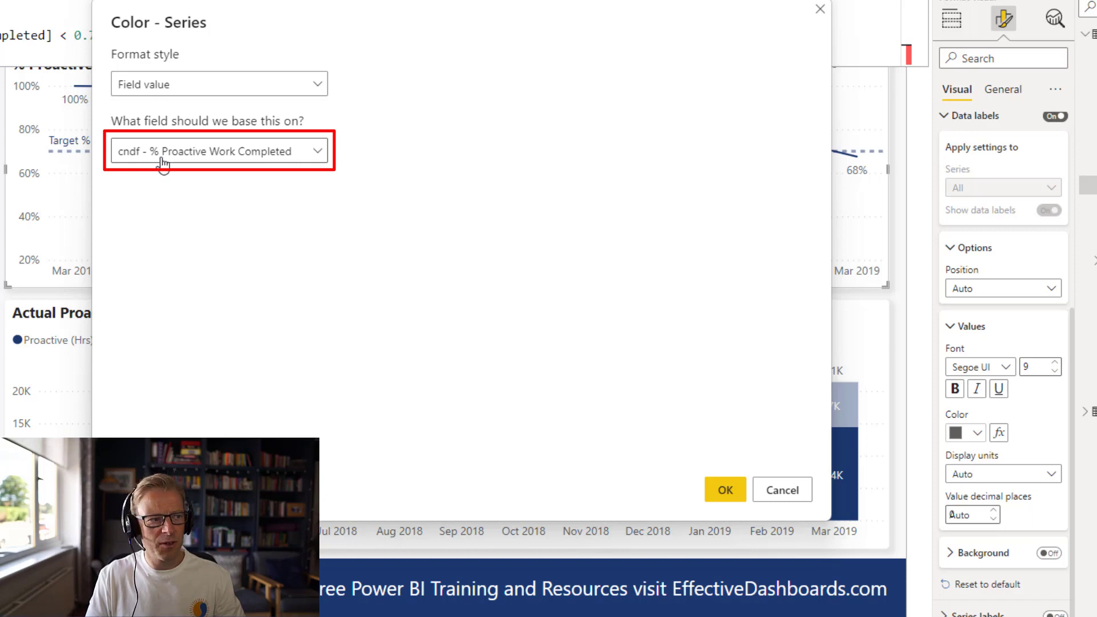
left_click(724, 491)
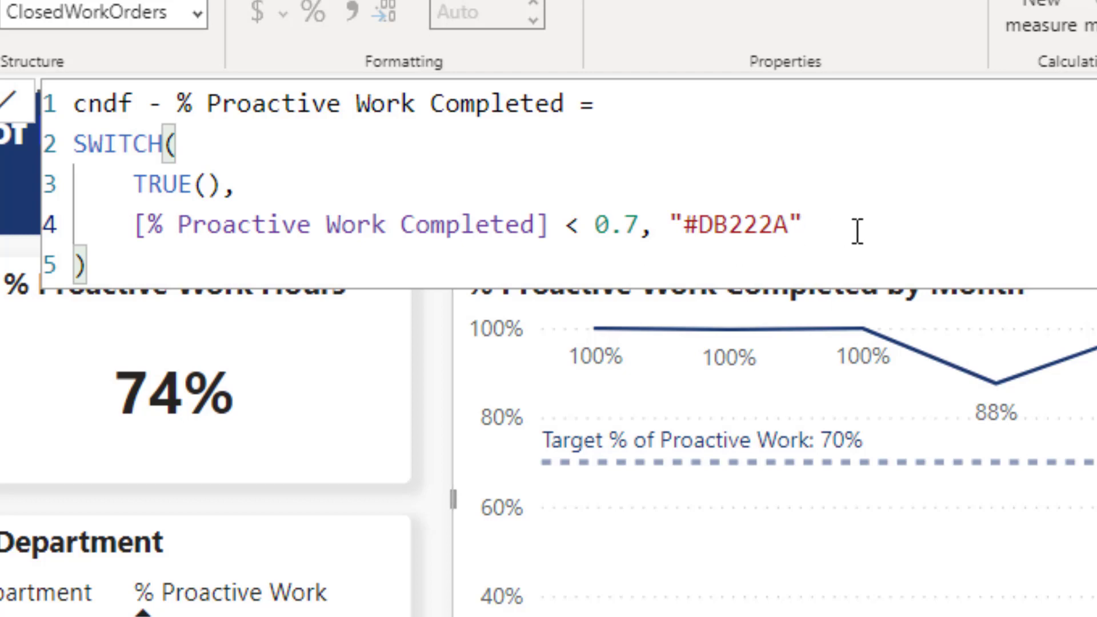
Add a second condition to the measure's SWITCH, [% Proactive Work Completed] >= 0.7, "#000000", and commit the formula.
type(",")
key("Return")
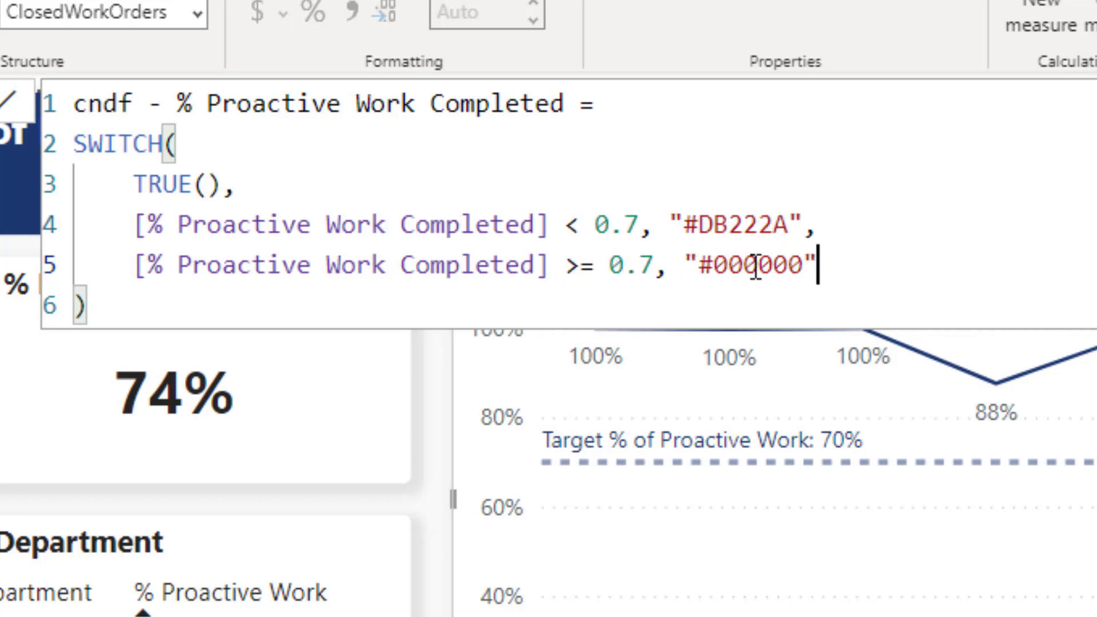
left_click_drag(711, 265, 806, 263)
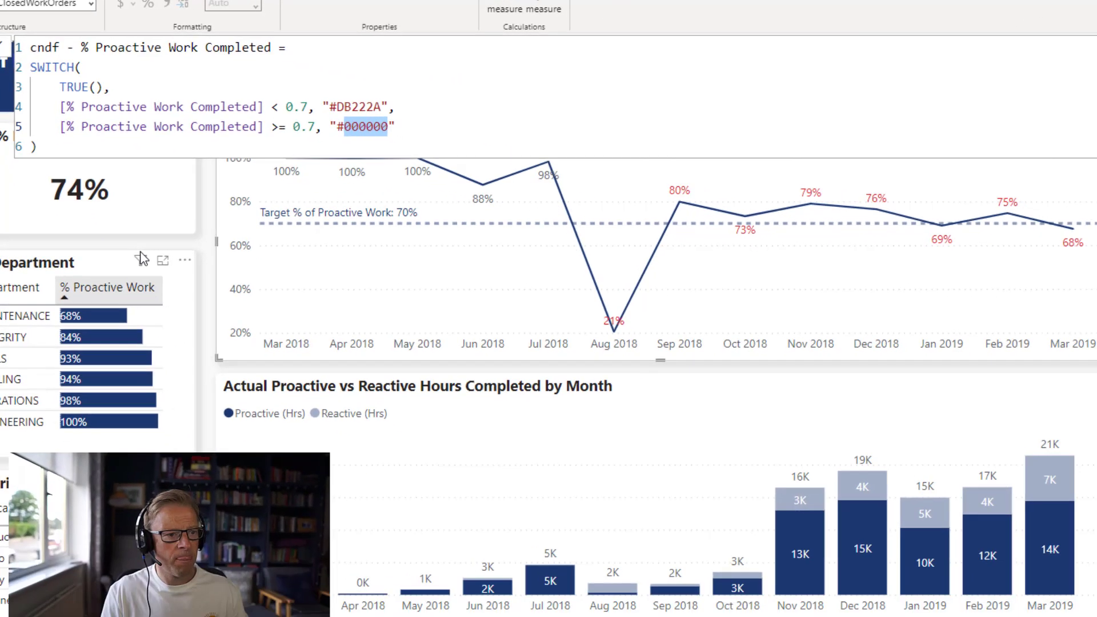
left_click(3, 49)
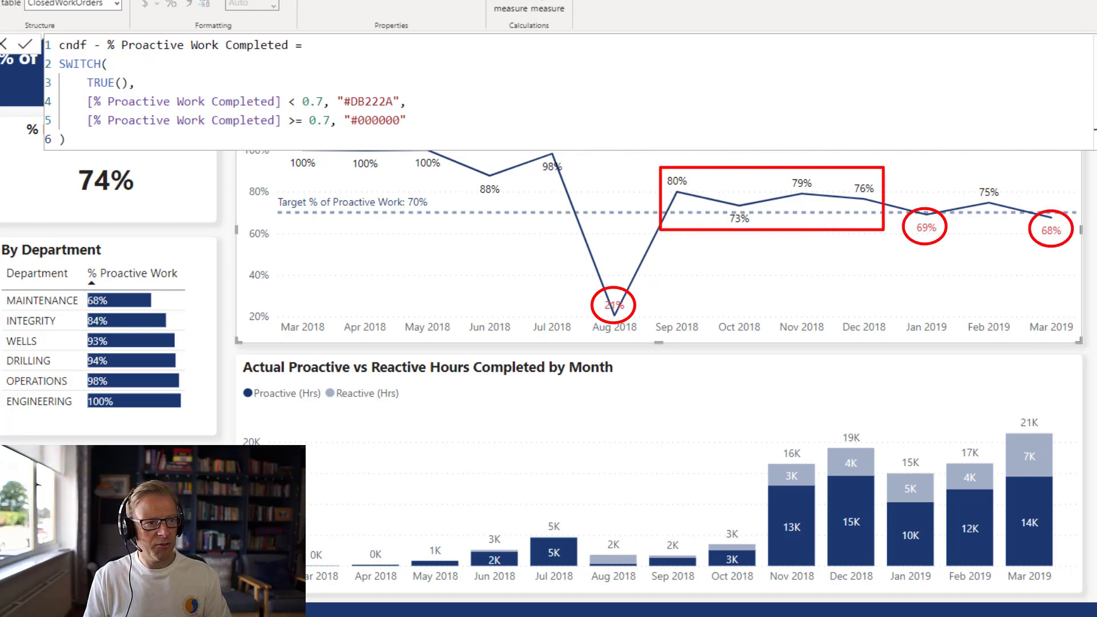
left_click(1095, 45)
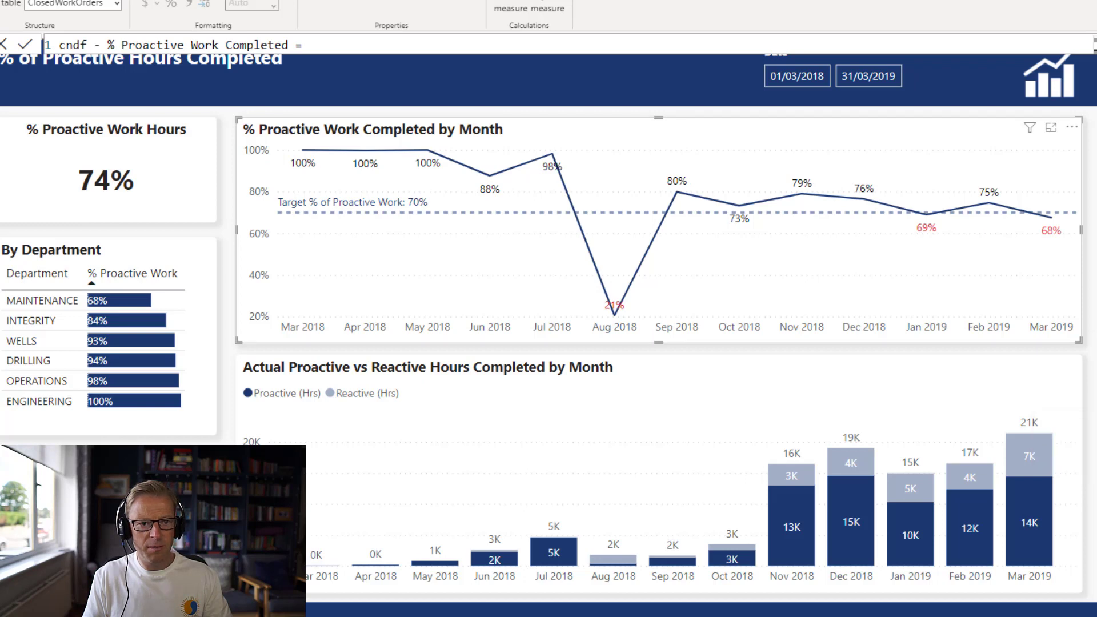
Change the color for values >= 0.7 in the cndf measure to "#FFFFFF" and commit the formula.
left_click_drag(358, 120, 401, 121)
type("FFFF")
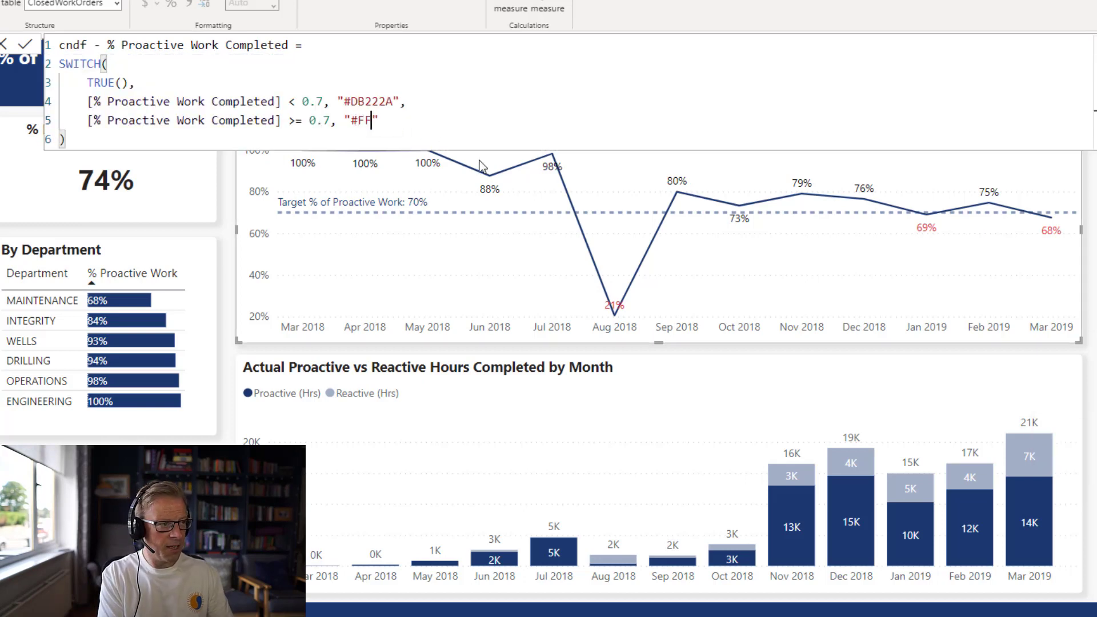
type("FF")
key("Return")
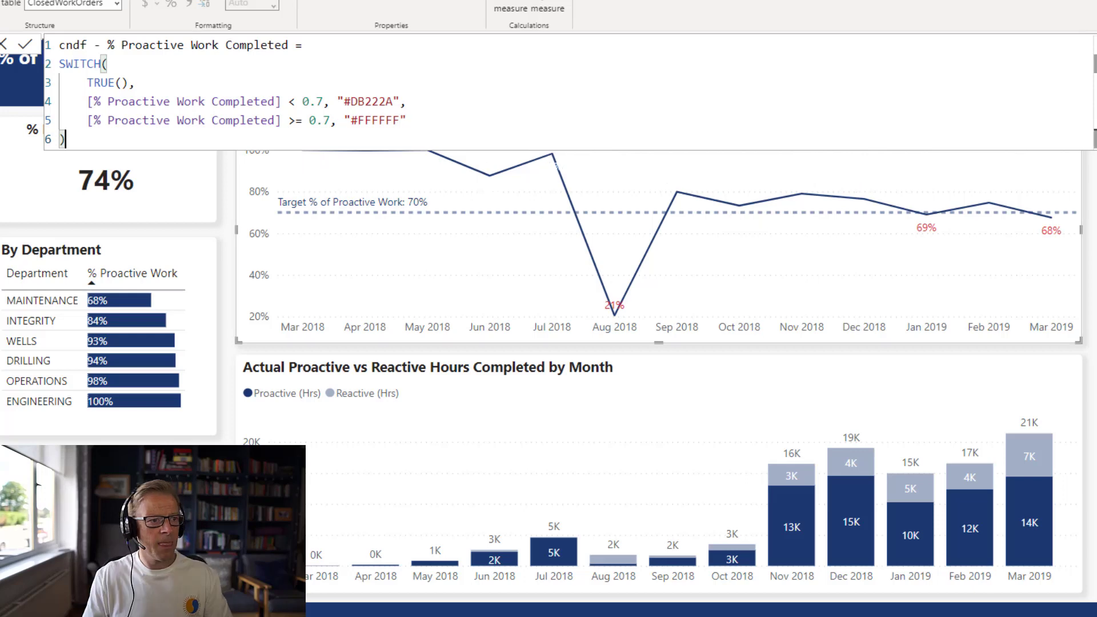
left_click(786, 237)
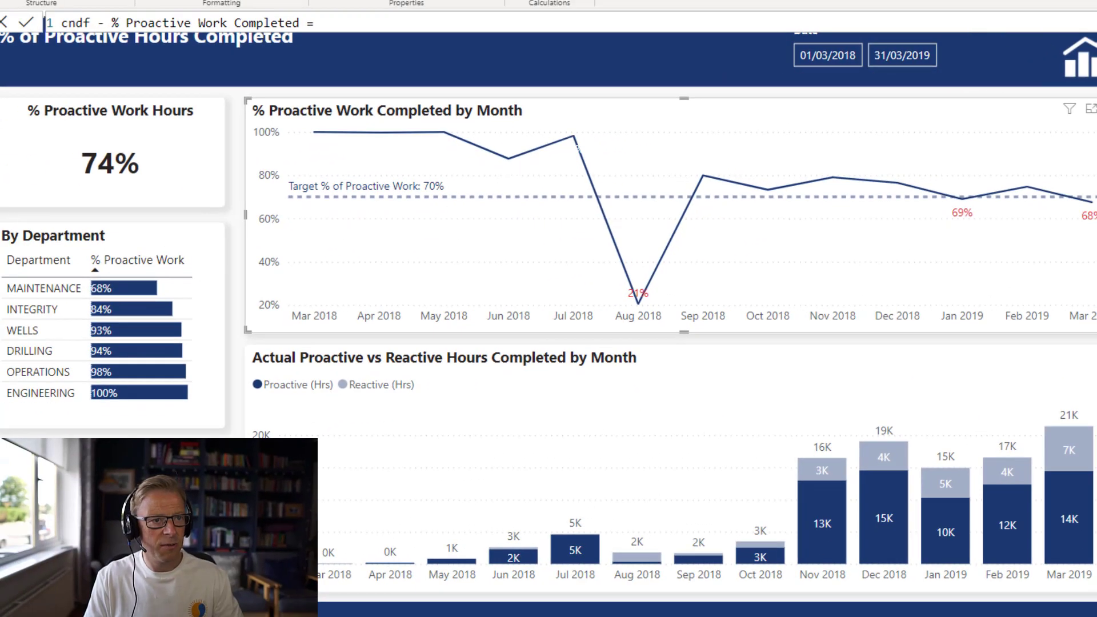
Set the color for values >= 0.7 in the cndf measure to the fully transparent "#00000000" and commit the formula.
left_click_drag(369, 101, 429, 110)
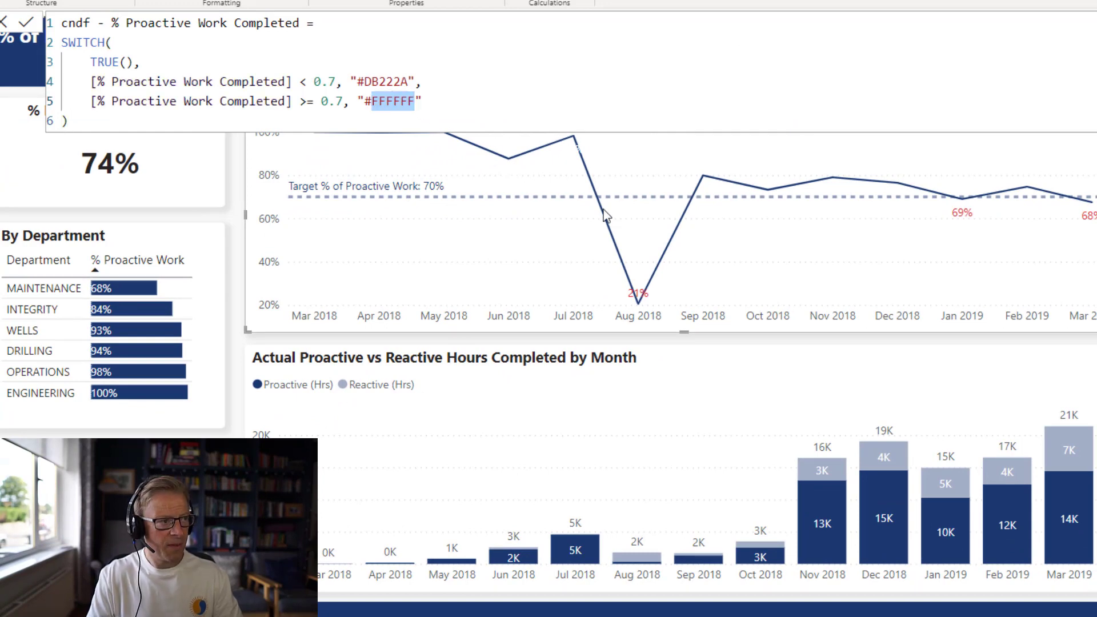
type("000000")
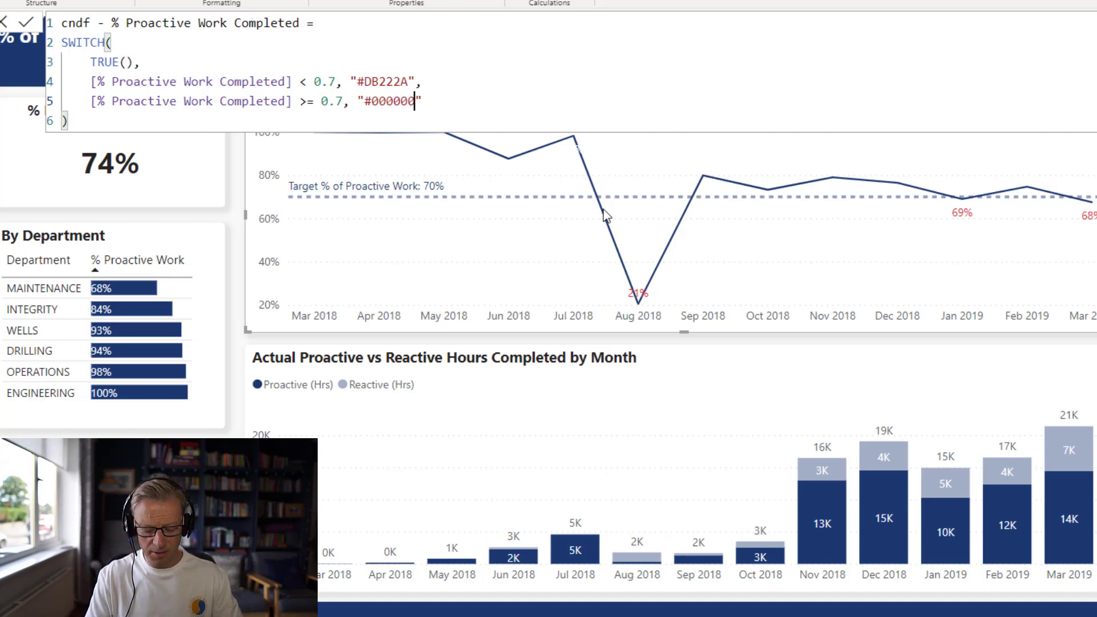
type("00")
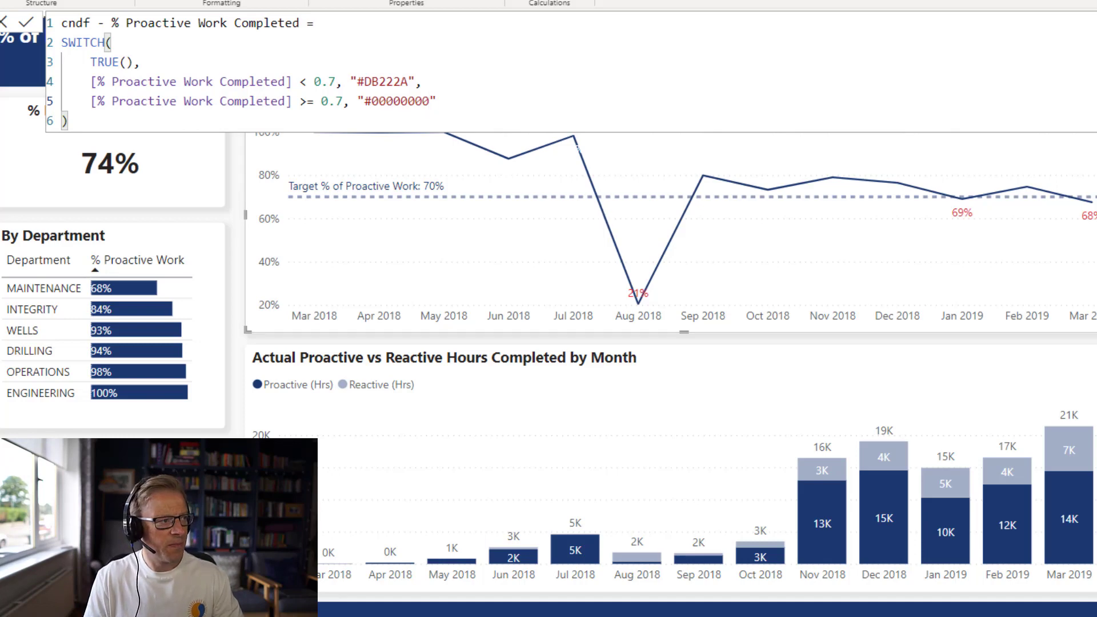
left_click(26, 22)
left_click(1096, 23)
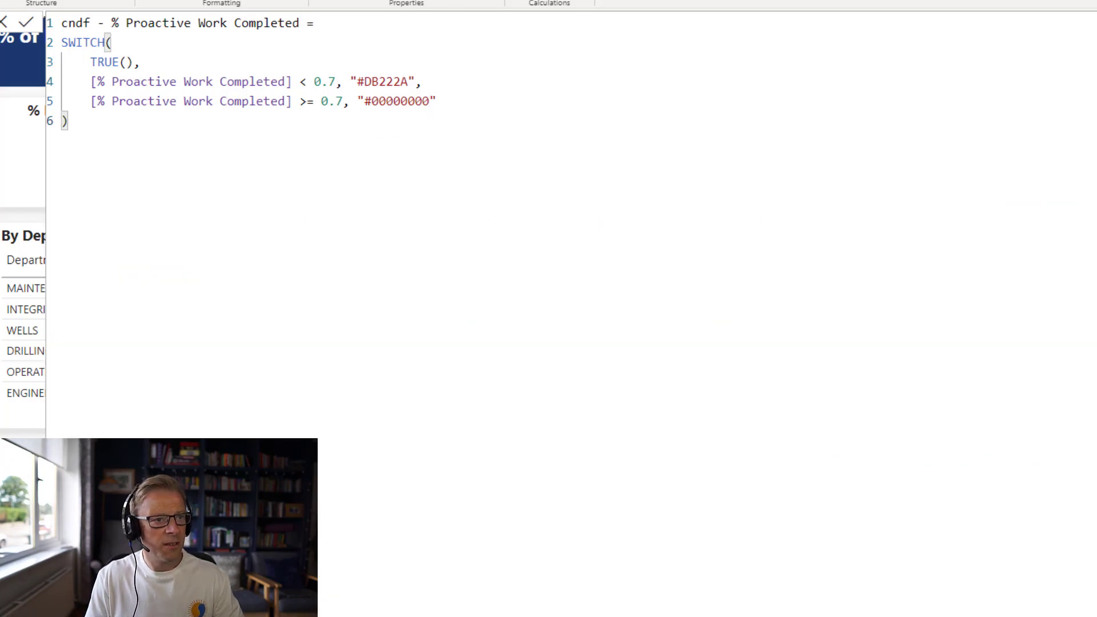
left_click(1096, 23)
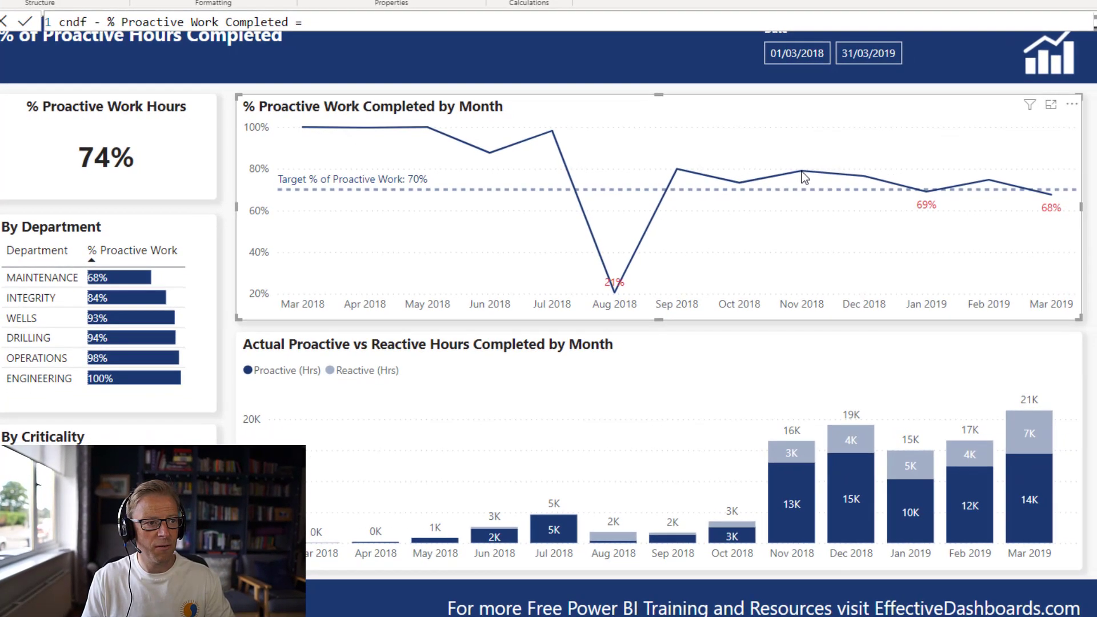
Cross-filter the report by the Nov 2018 point on the line chart, and clear that selection.
left_click(802, 172)
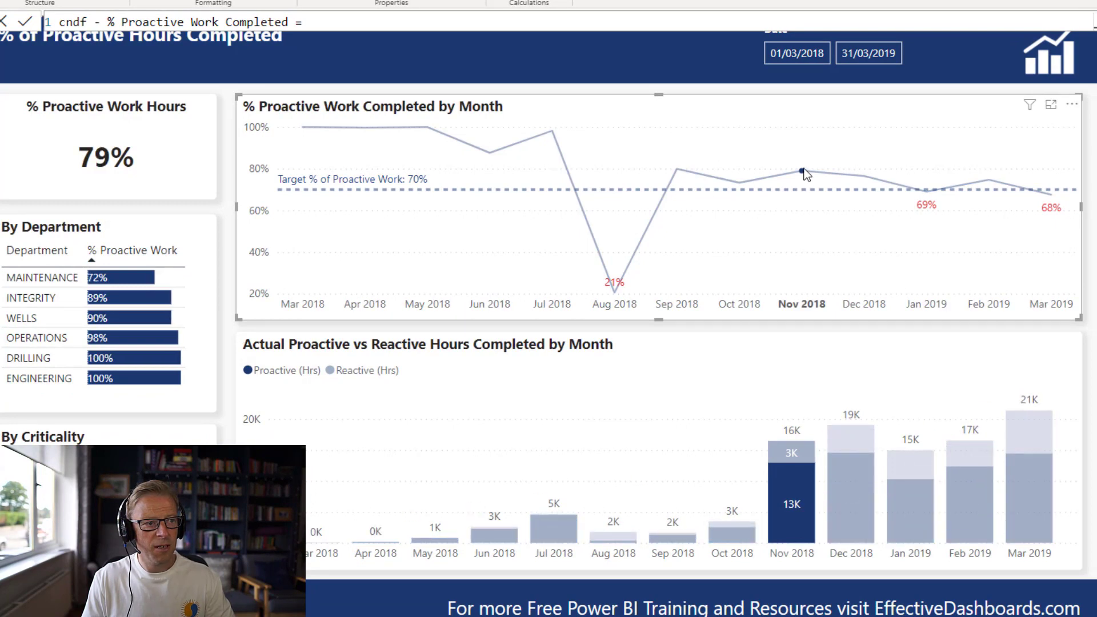
left_click(802, 171)
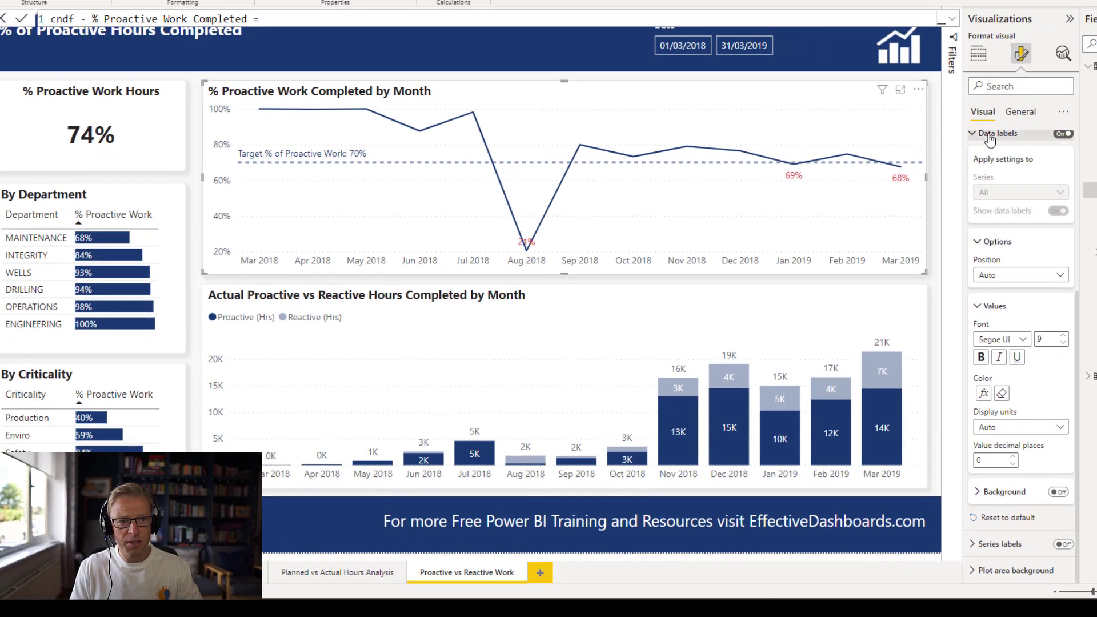
Set the position of the % Proactive Work Completed by Month line chart's data labels to Under.
scroll(998, 233, "up", 2)
scroll(998, 233, "down", 1)
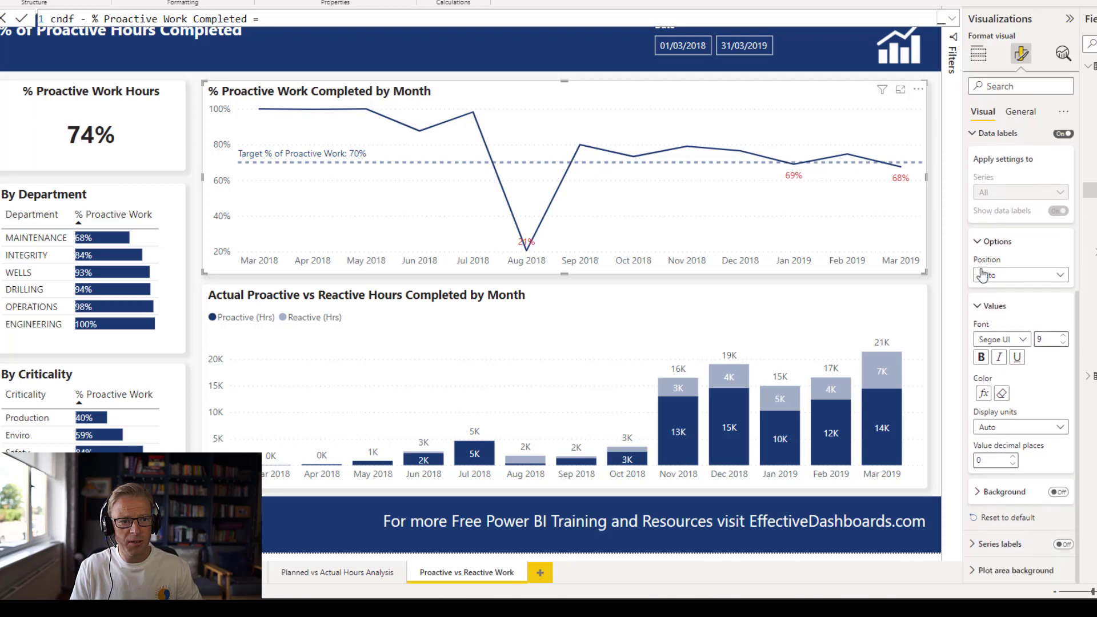
left_click(994, 274)
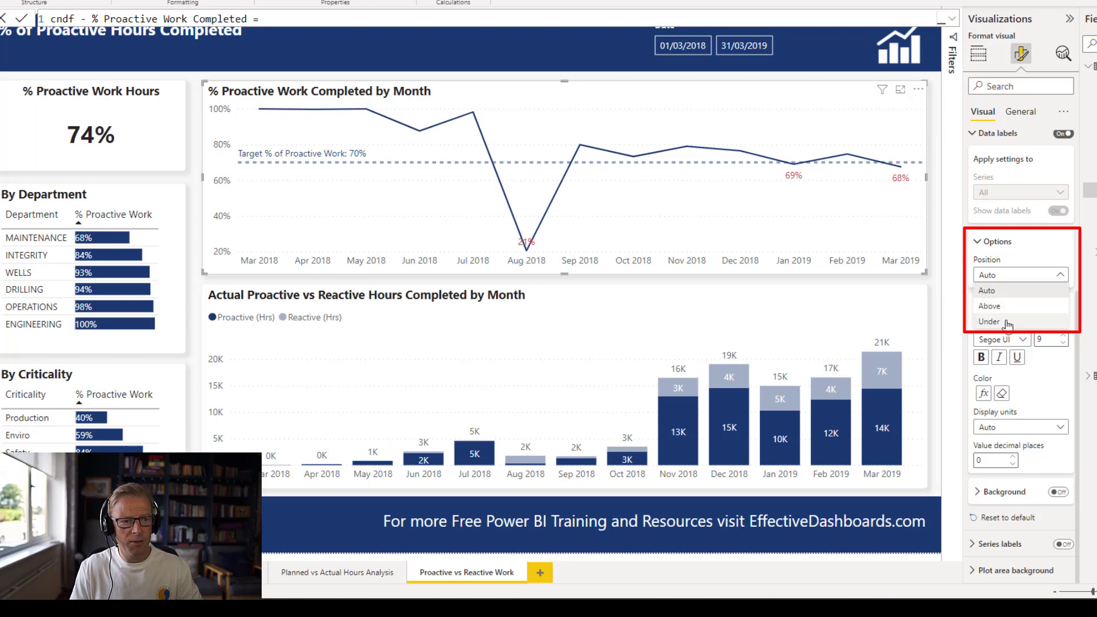
left_click(1000, 322)
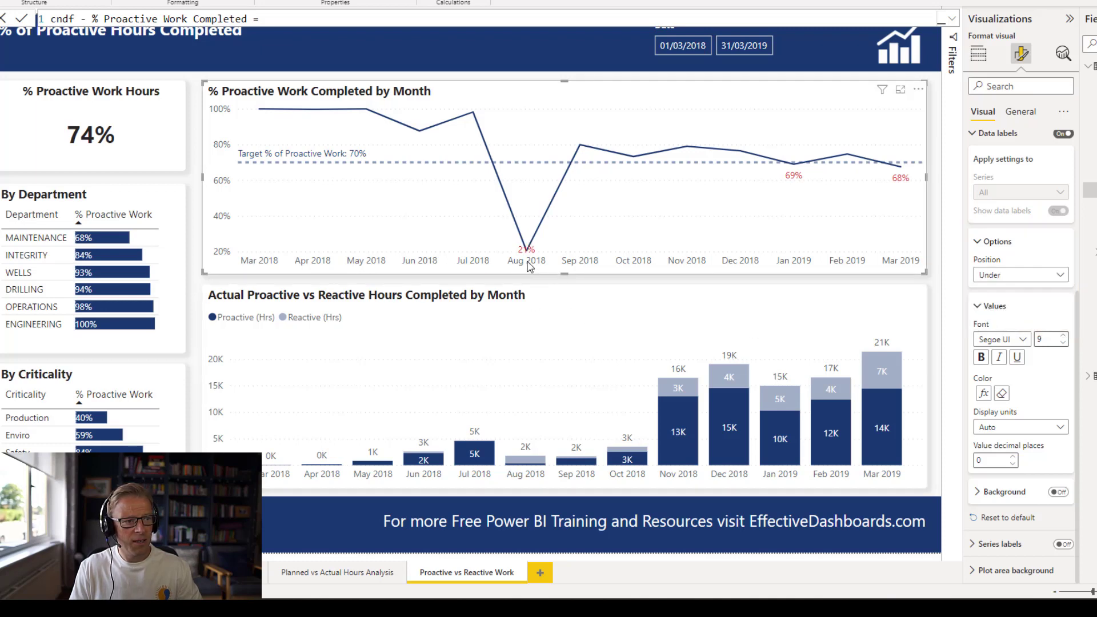
mouse_move(529, 266)
left_mouse_down()
mouse_move(525, 231)
mouse_move(526, 258)
left_mouse_up()
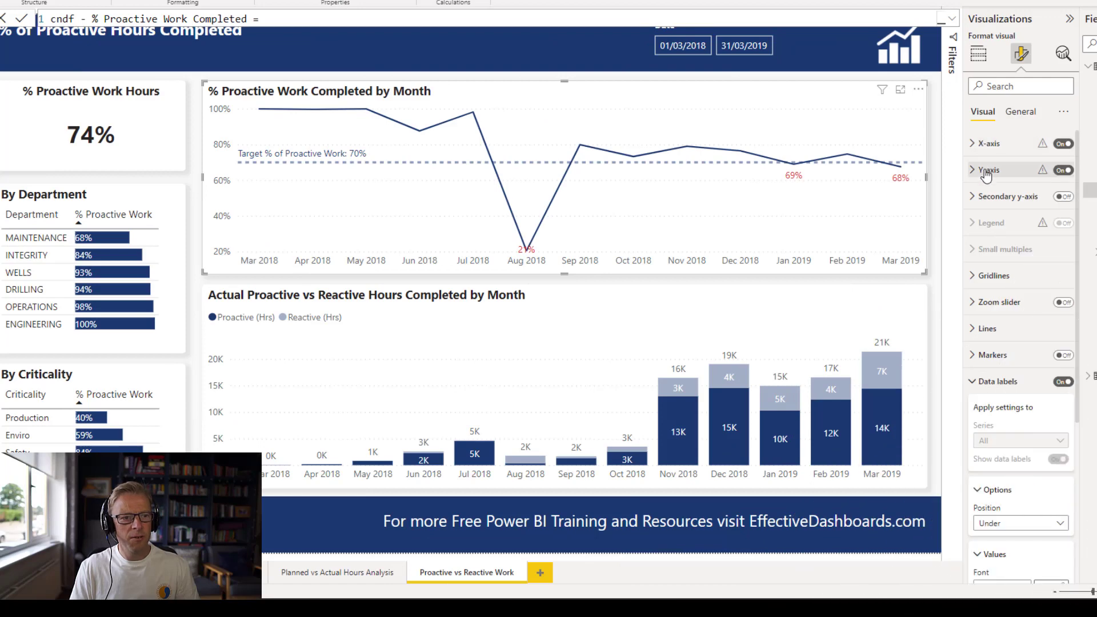
Base the line chart's y-axis minimum on the field value of the measure Min % Proactive Work Completed - Y-Axis Min.
left_click(986, 170)
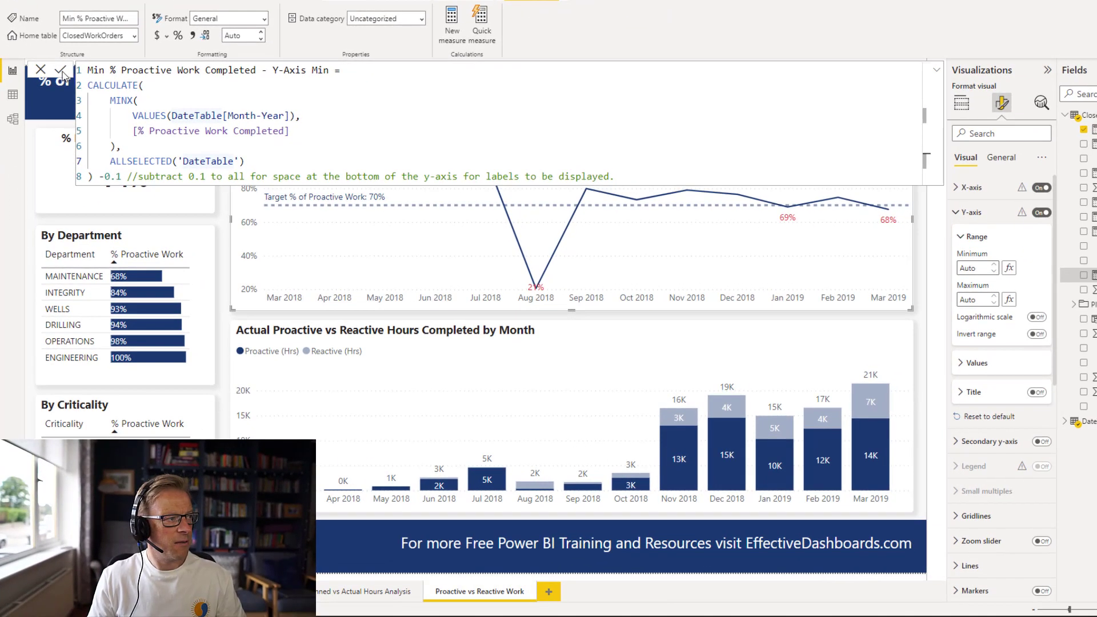
left_click(935, 70)
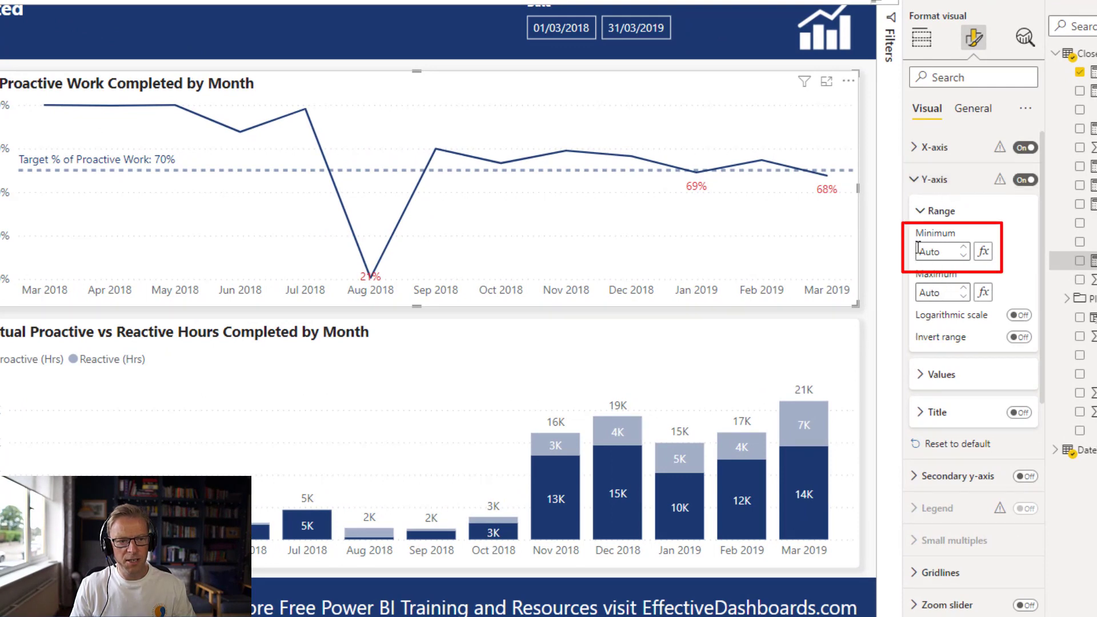
left_click(983, 251)
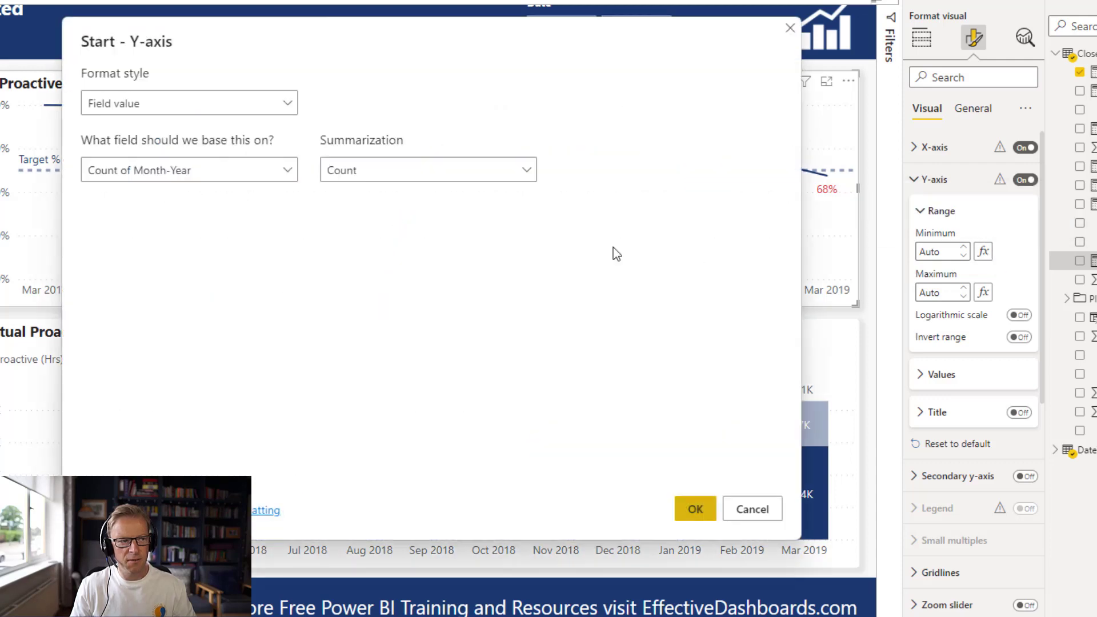
left_click(166, 177)
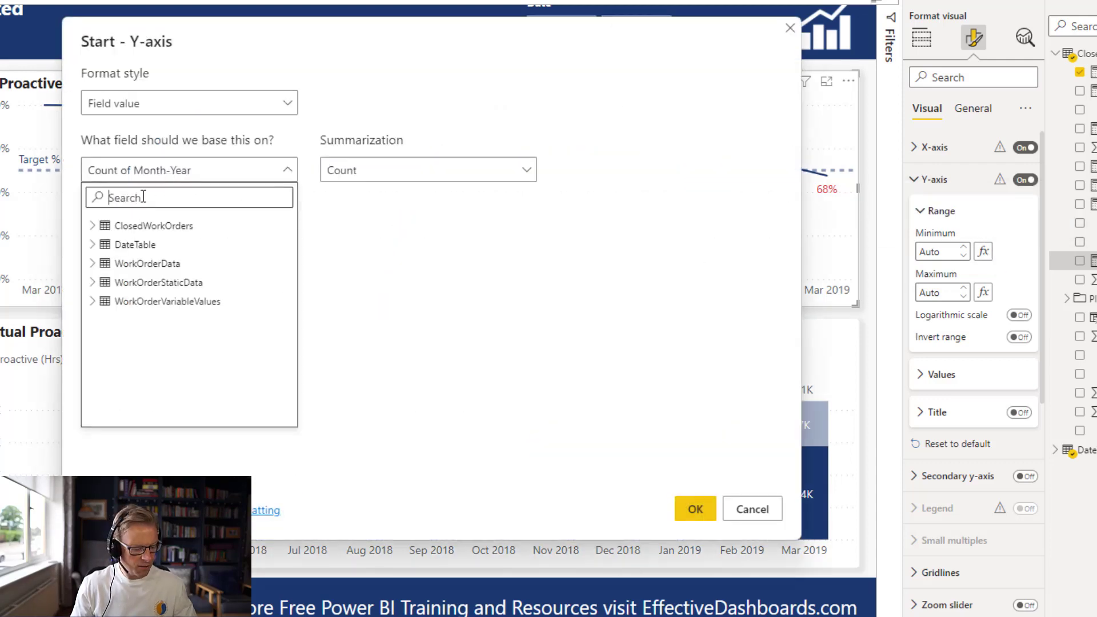
type("min")
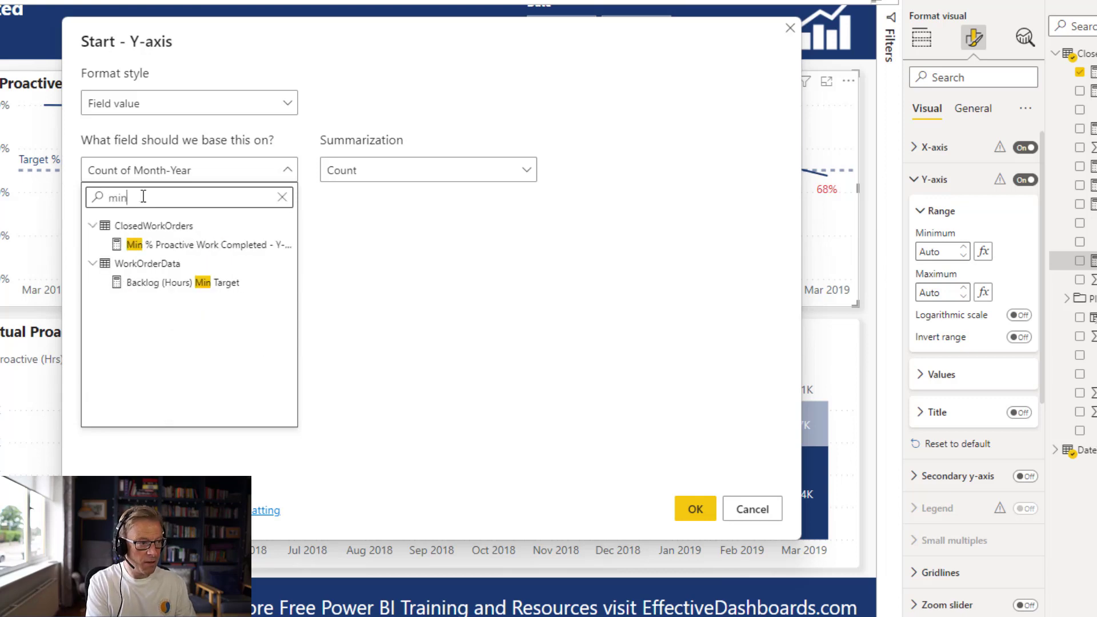
left_click(163, 246)
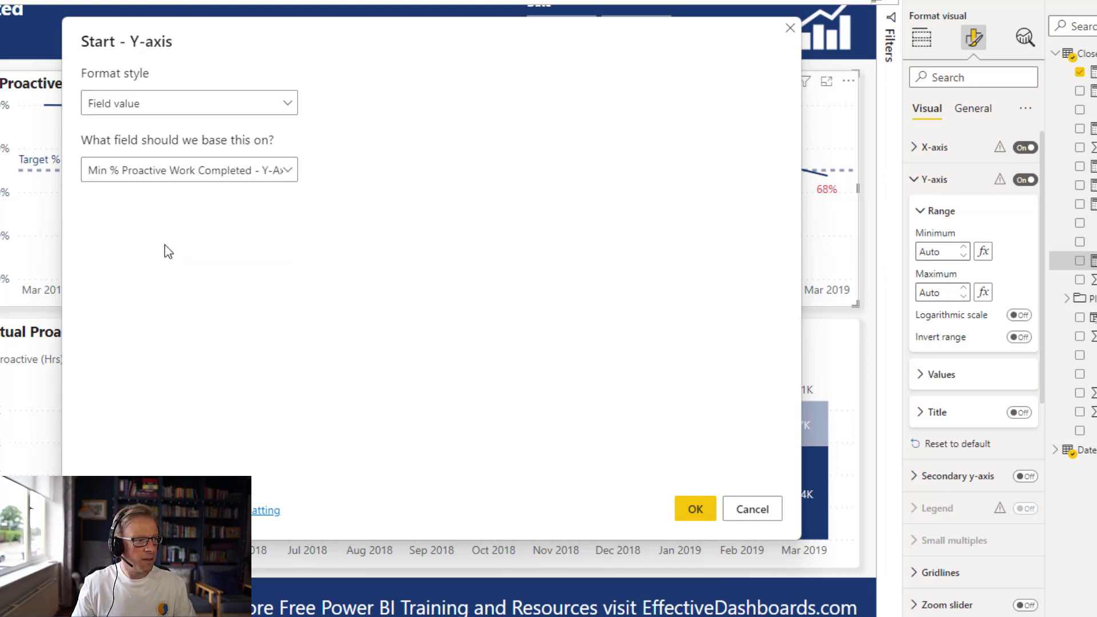
left_click(700, 511)
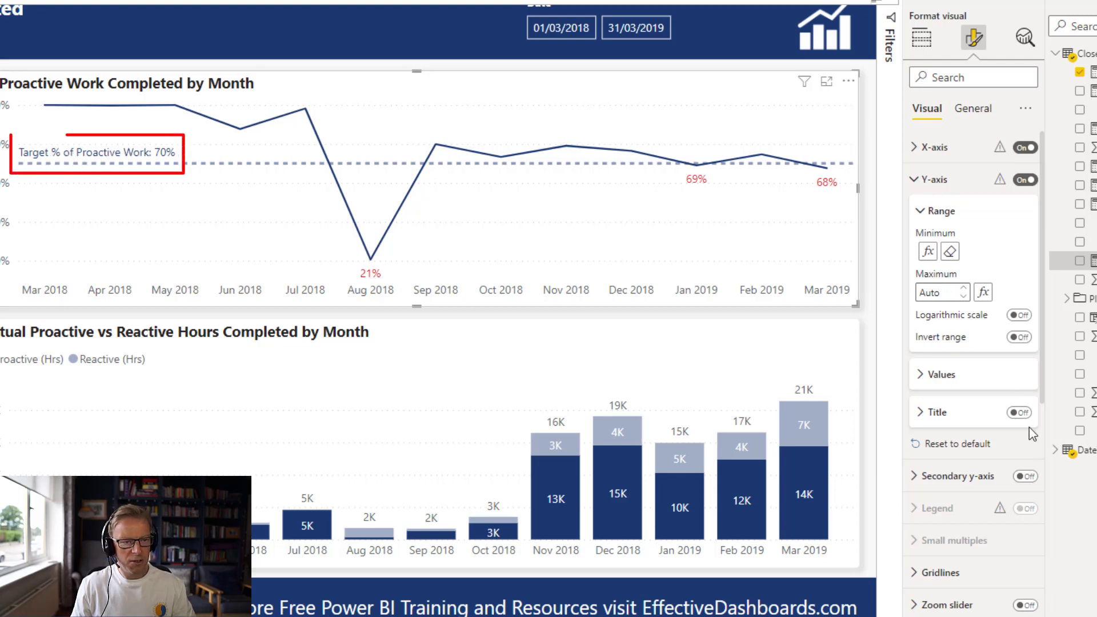
Rename the line chart's y-axis constant line to "Target 70%".
left_click(923, 182)
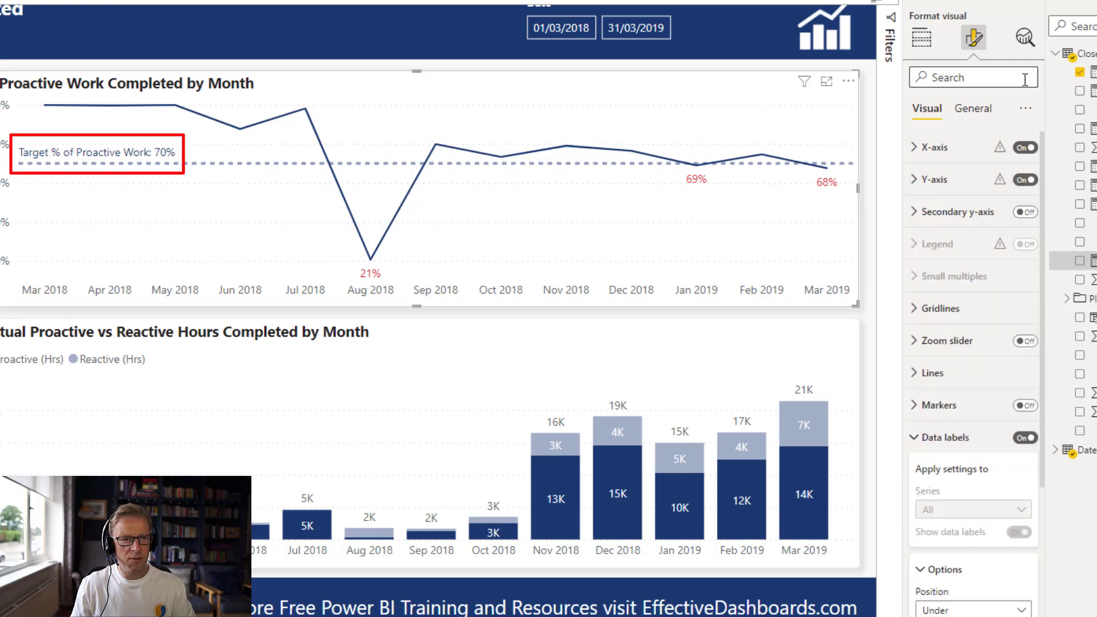
left_click(1024, 38)
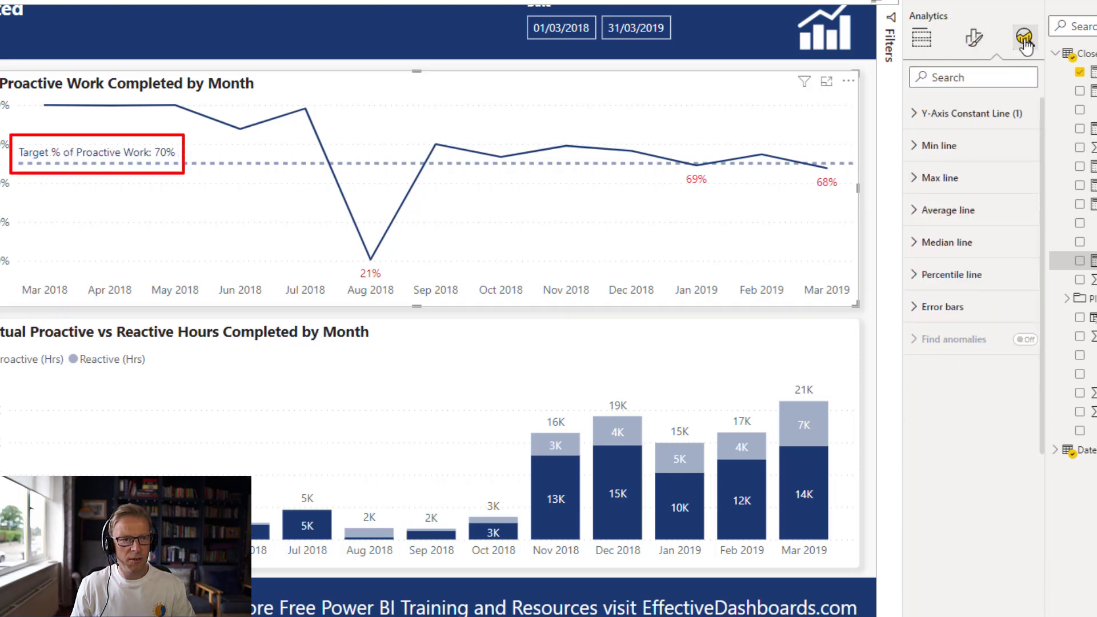
left_click(945, 117)
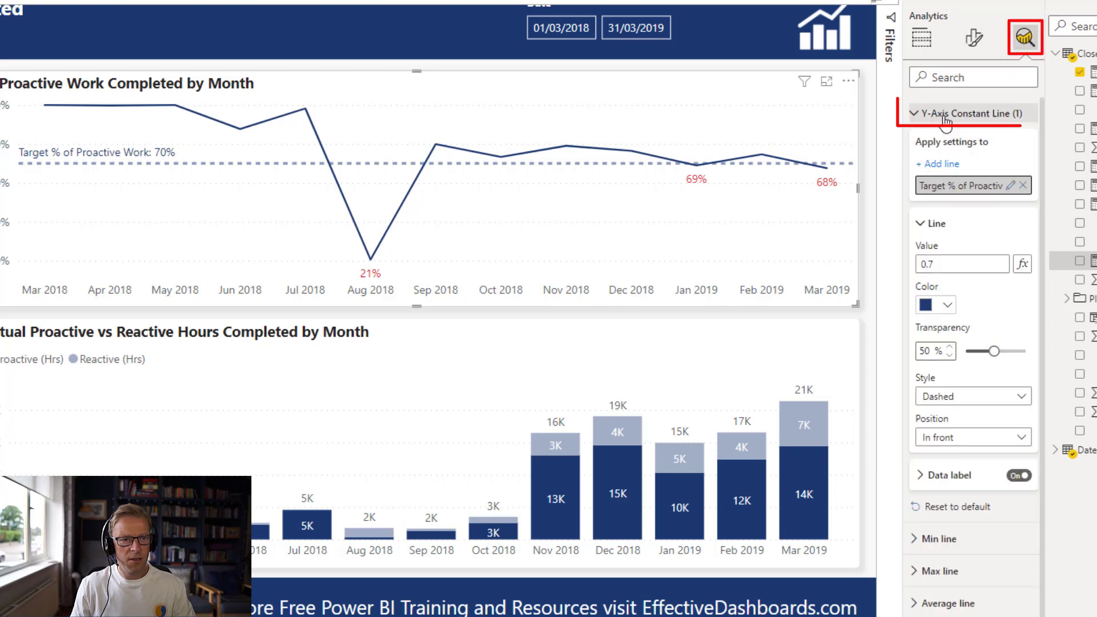
left_click(1010, 185)
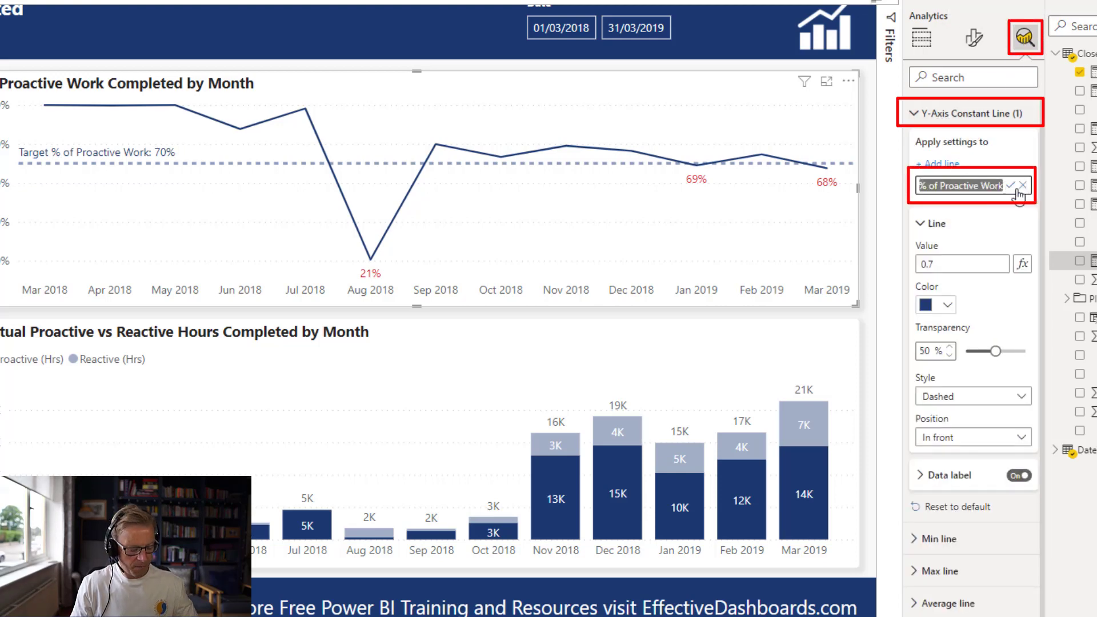
type("Target 70%")
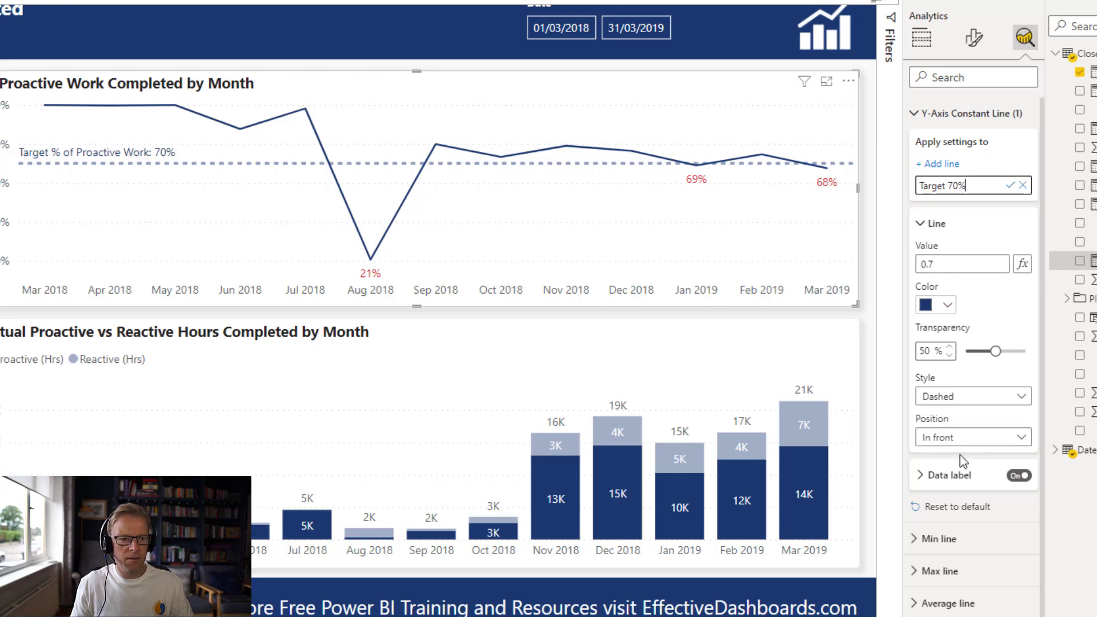
Set the constant line's data label style to Name and deselect the line chart.
left_click(957, 482)
scroll(965, 445, "down", 5)
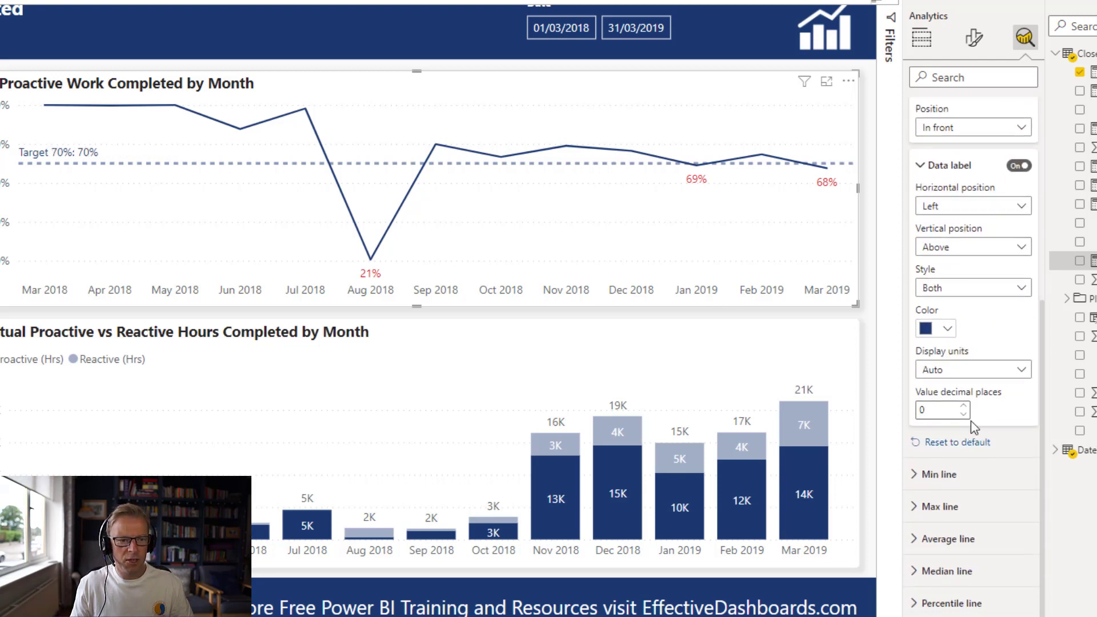
left_click(958, 288)
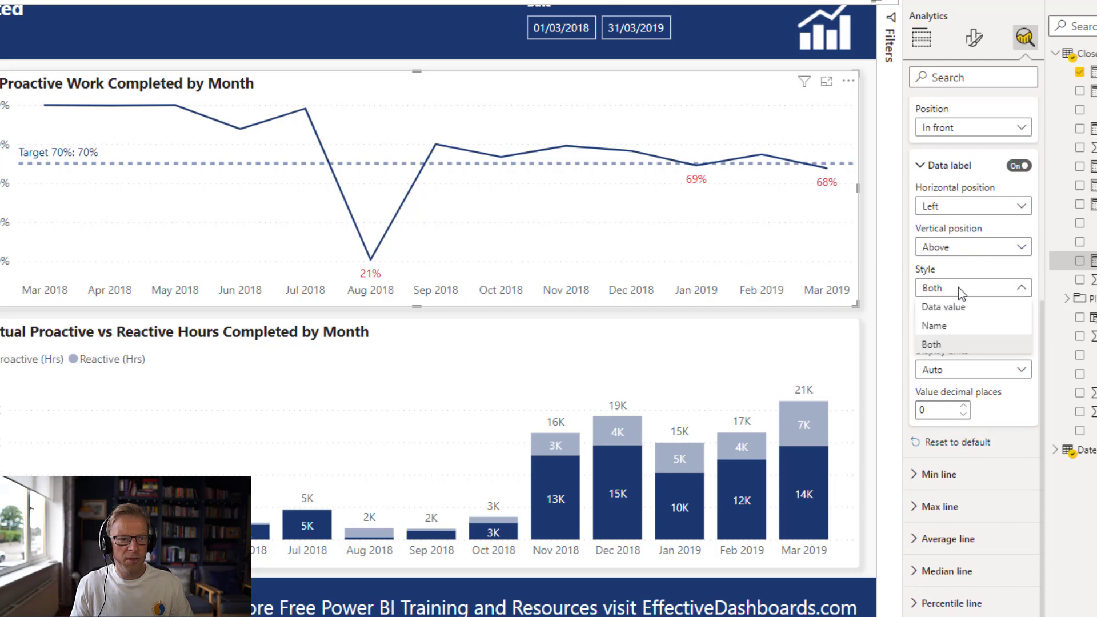
left_click(937, 331)
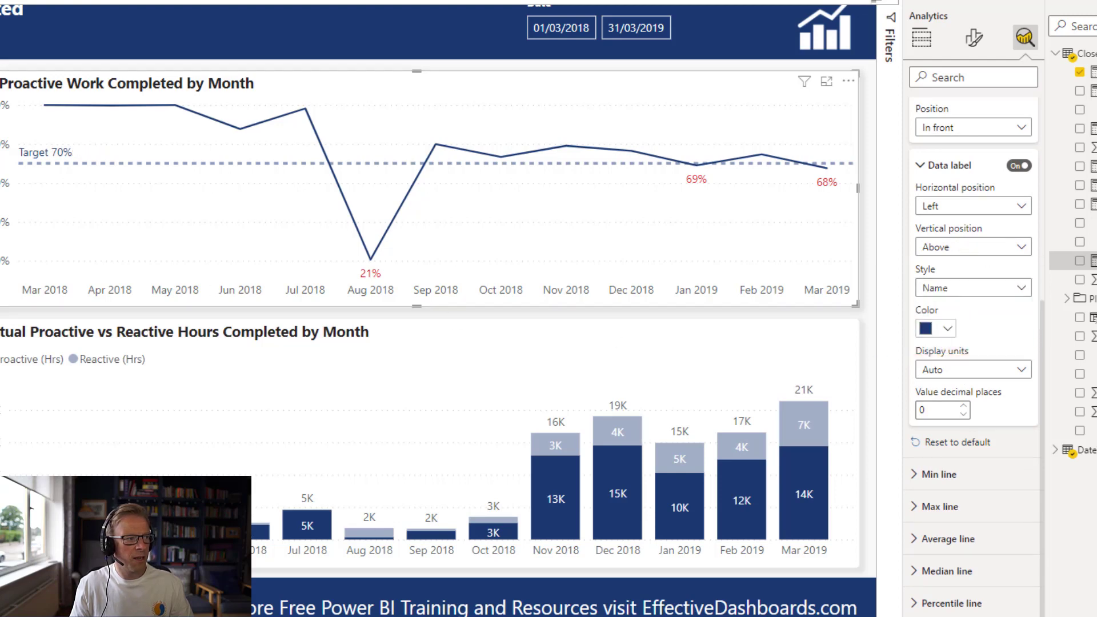
left_click(870, 136)
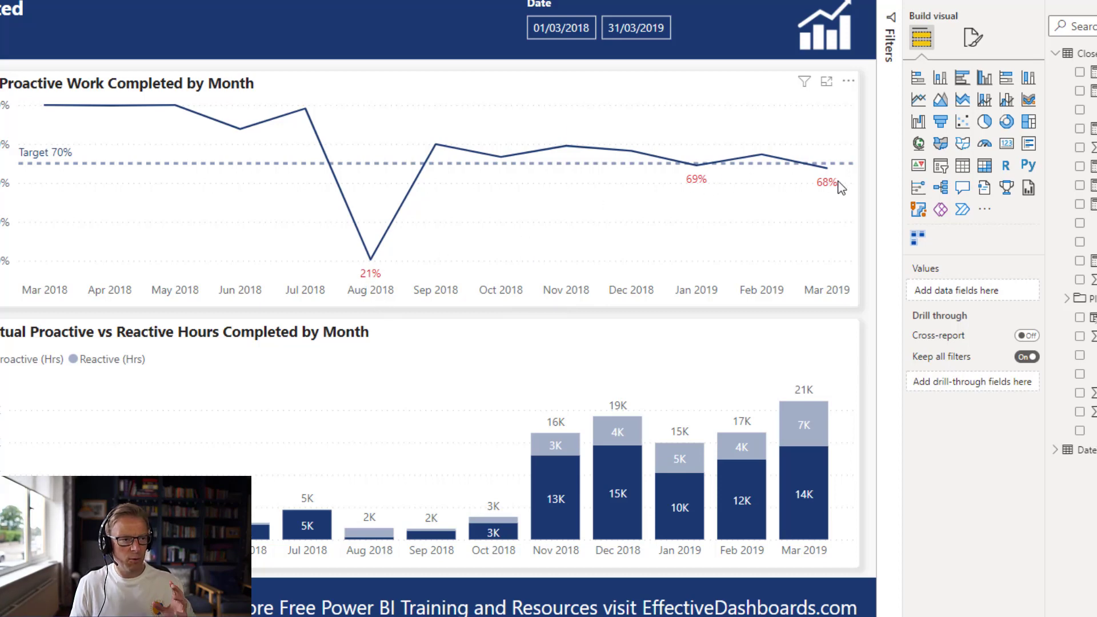
Make the data label values of the % Proactive Work Completed by Month line chart bold.
left_click(467, 80)
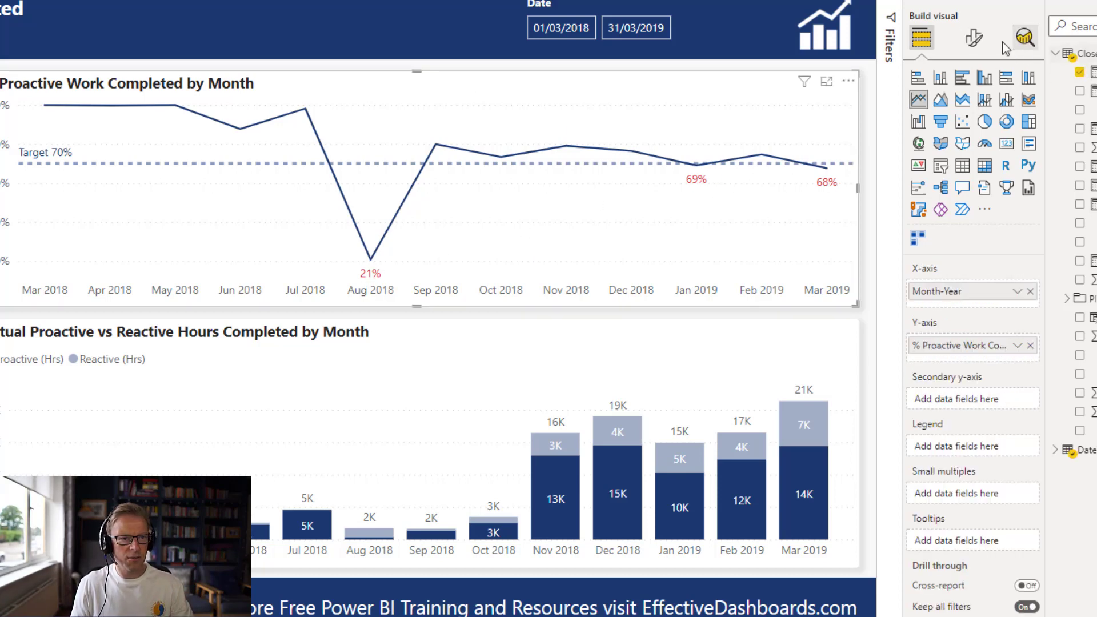
left_click(975, 39)
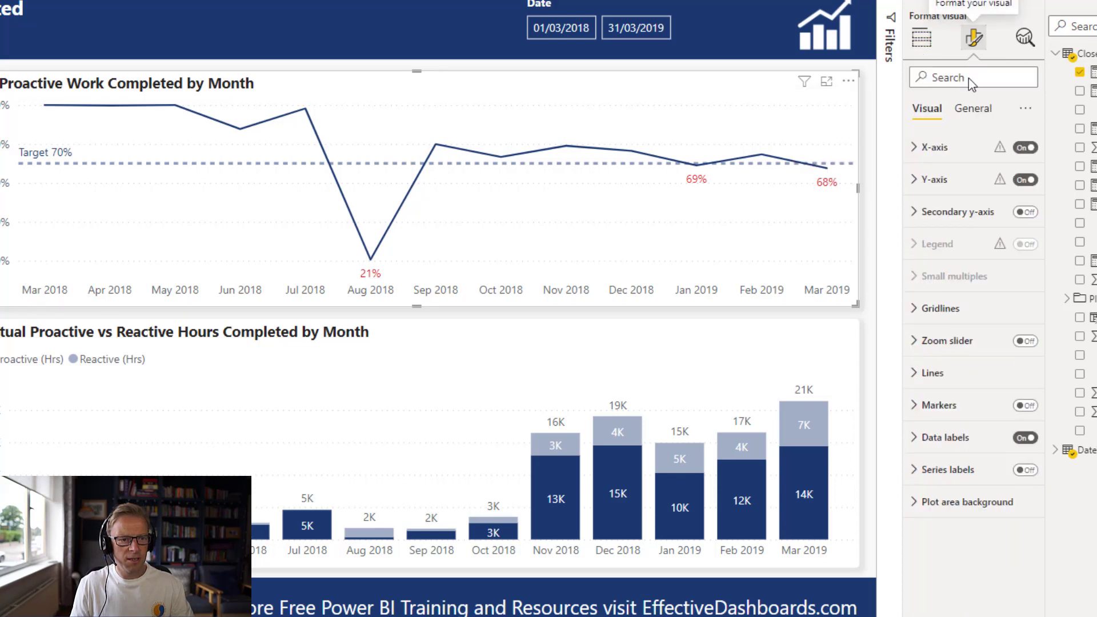
left_click(931, 441)
scroll(926, 337, "down", 2)
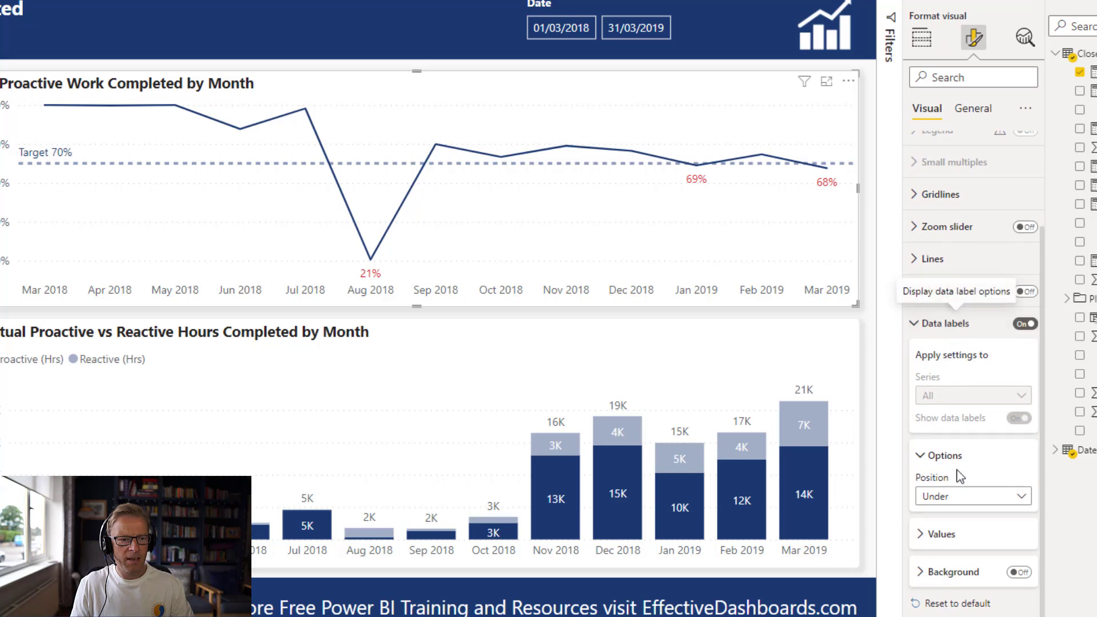
left_click(974, 536)
scroll(975, 371, "down", 3)
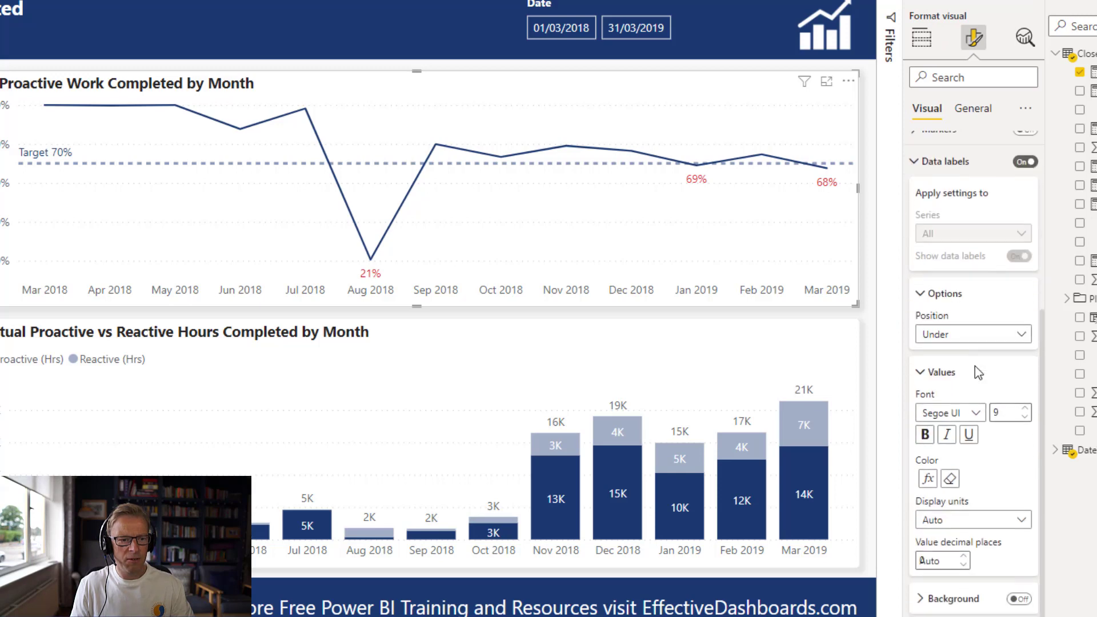
left_click(926, 433)
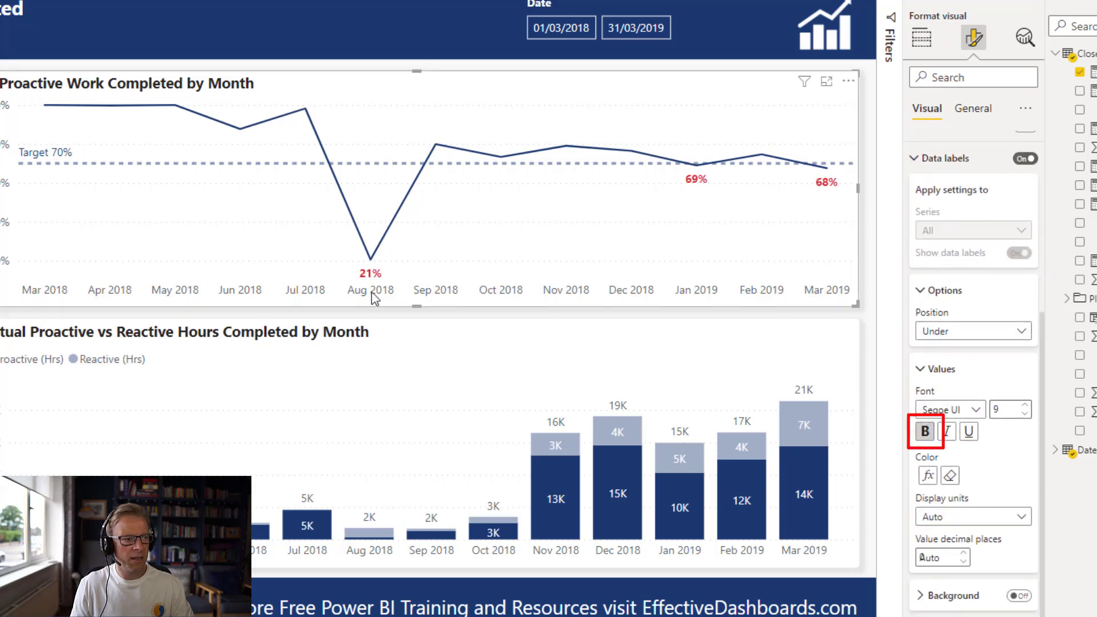
left_click(811, 312)
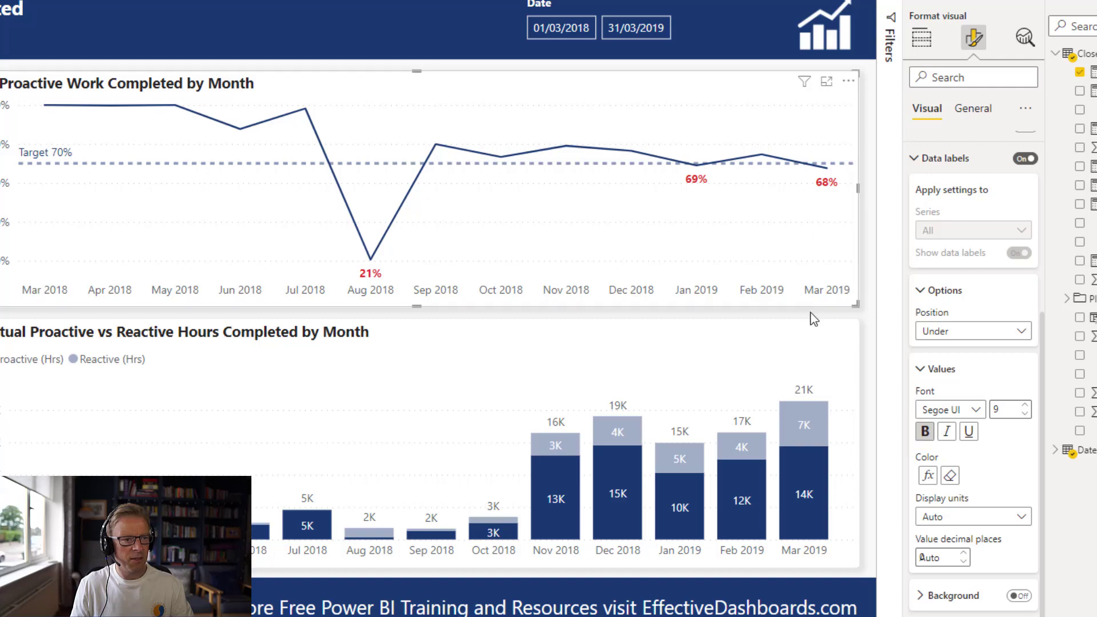